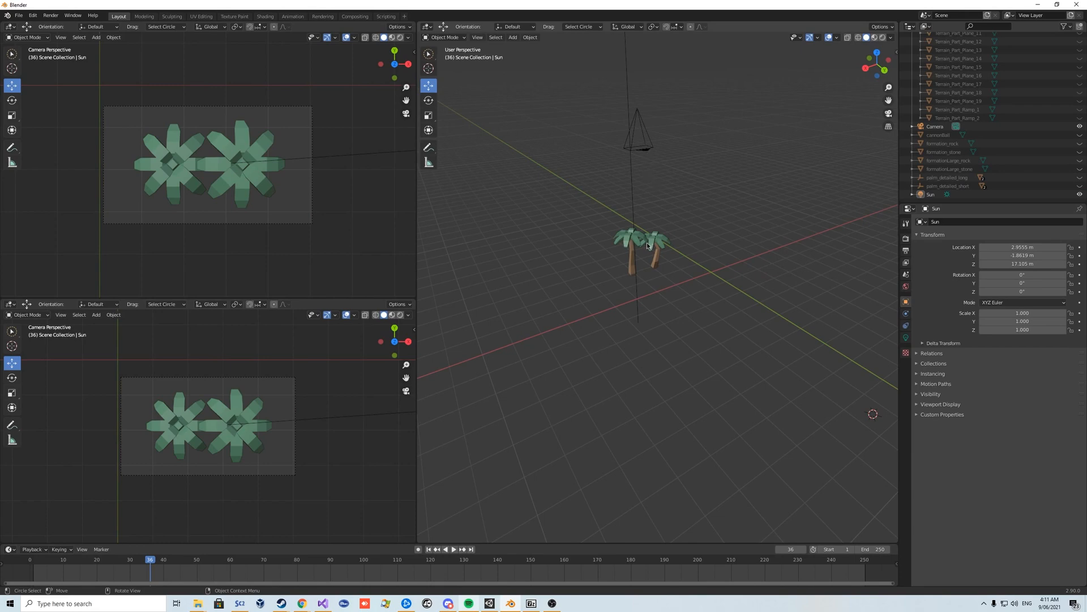
- Select the camera above the palm trees and move it along the global Y axis away from them
middle_drag(688, 299, 654, 316)
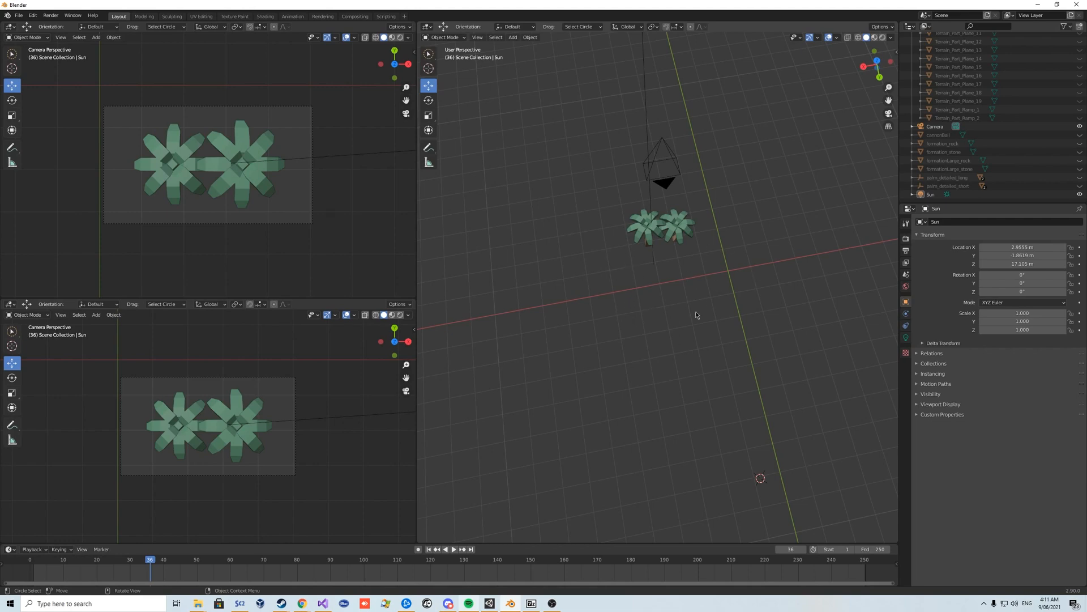
middle_drag(700, 302, 701, 235)
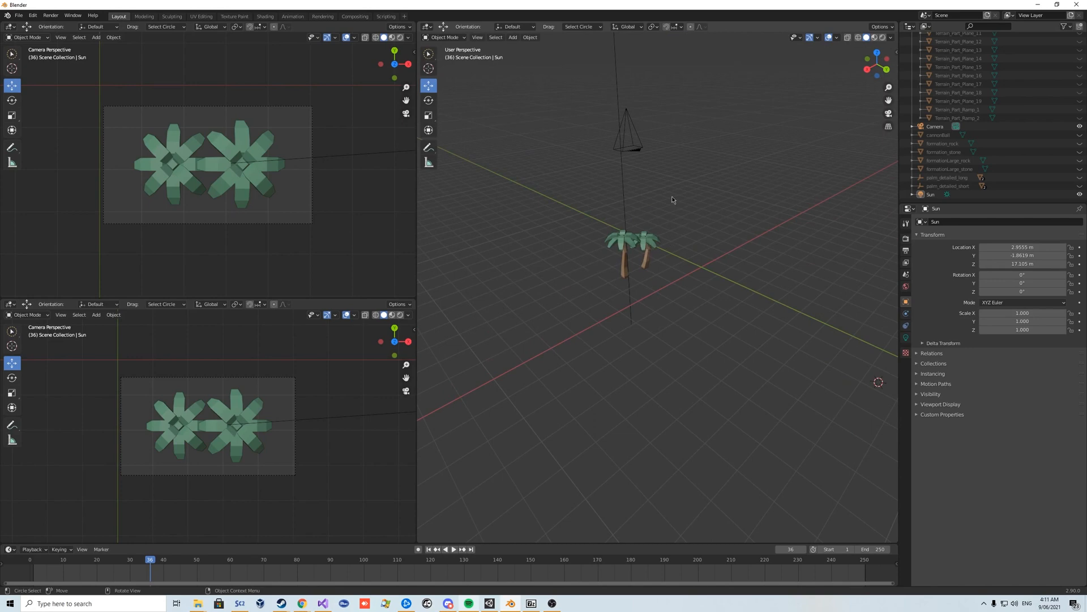
scroll(991, 170, up, 5)
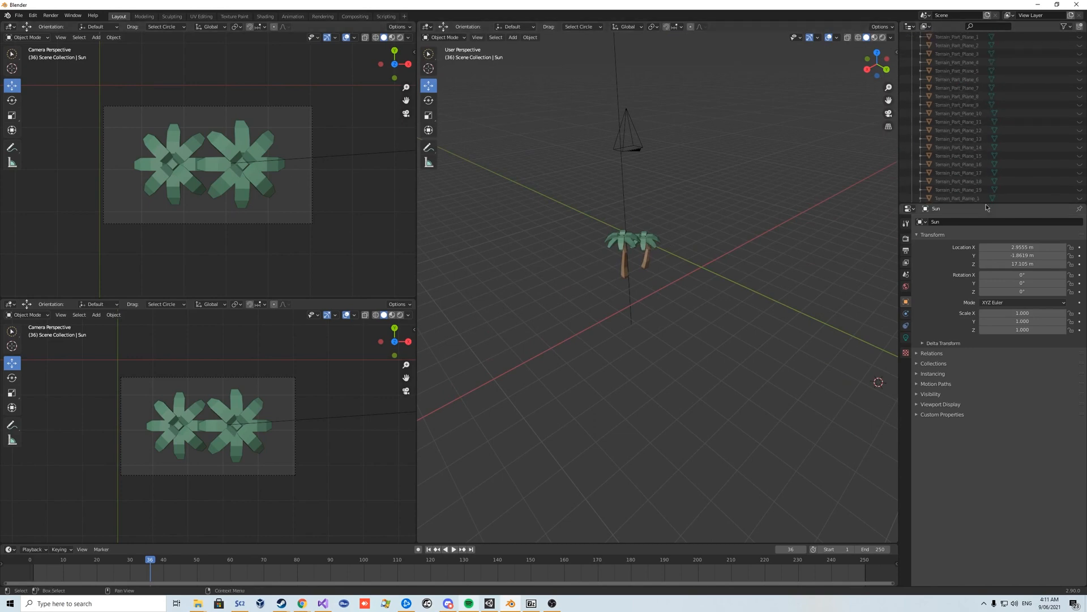
scroll(985, 170, down, 5)
middle_drag(629, 283, 626, 256)
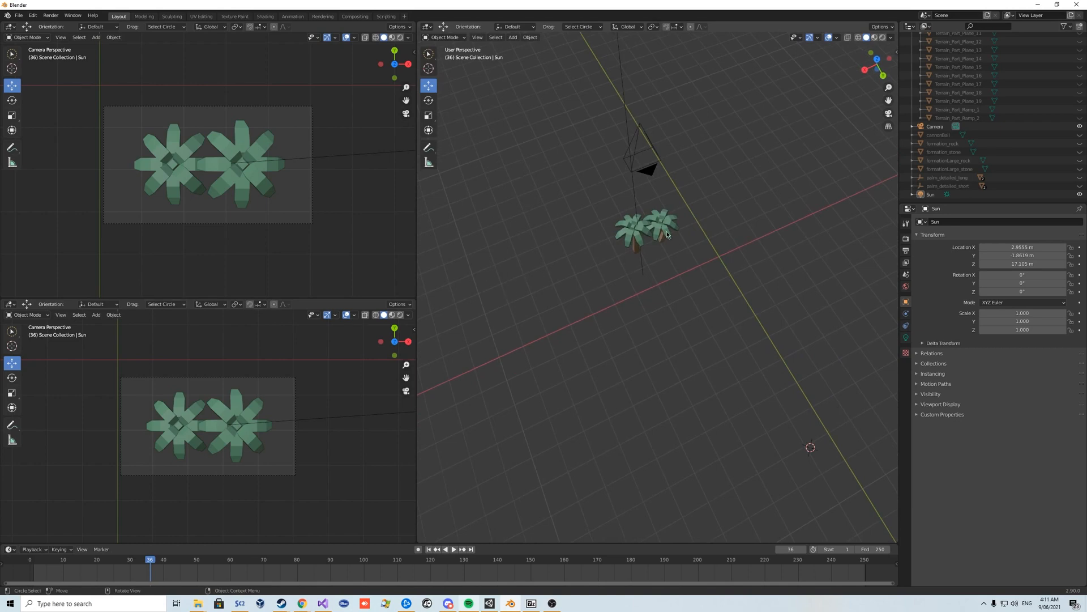
scroll(667, 233, down, 5)
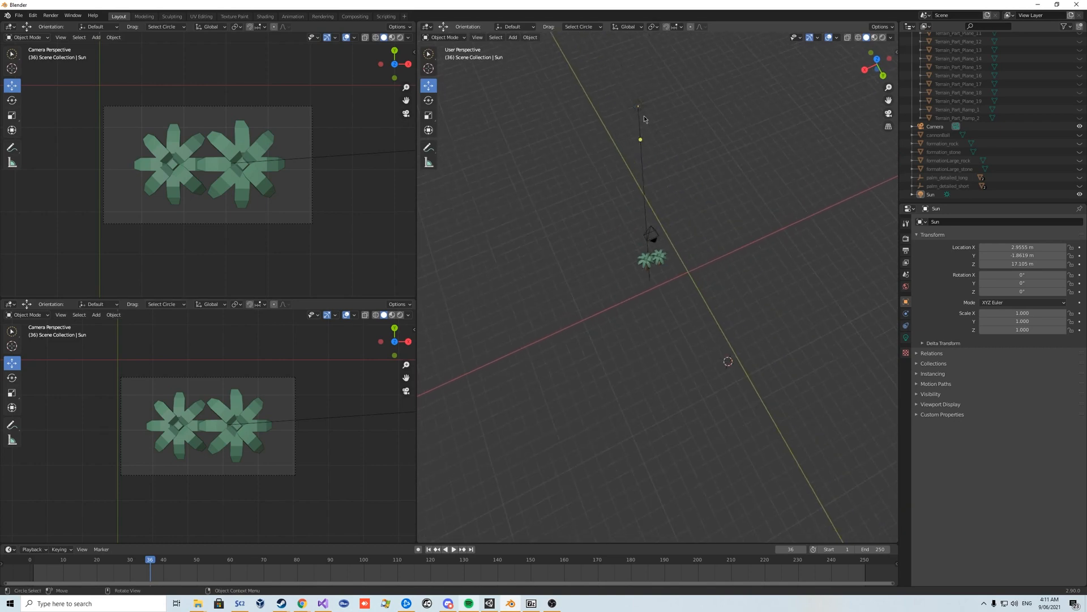
click(638, 107)
click(658, 232)
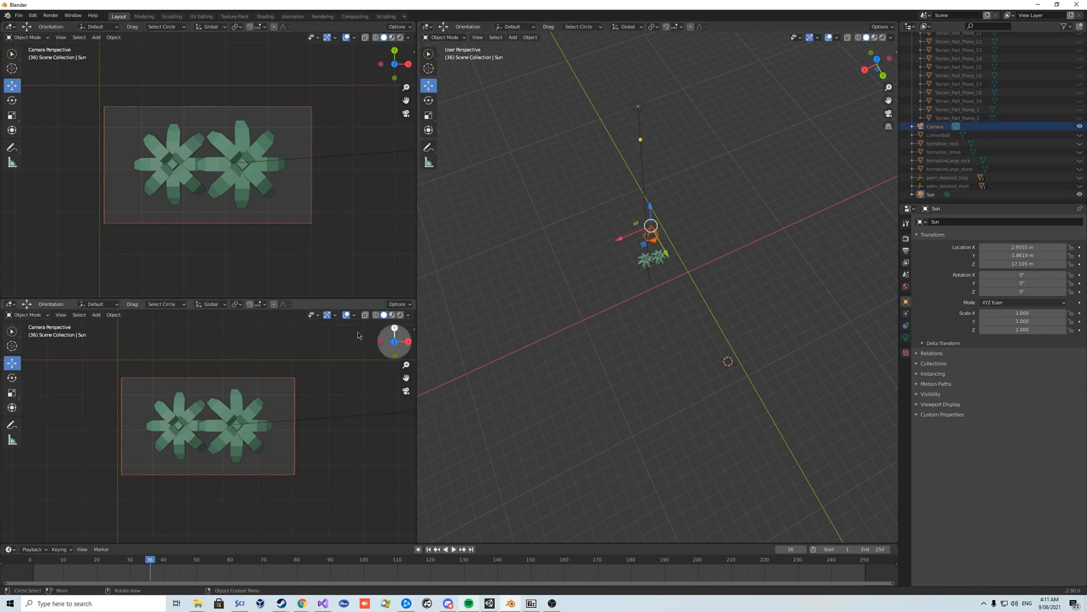
scroll(672, 167, up, 4)
middle_drag(673, 167, 470, 230)
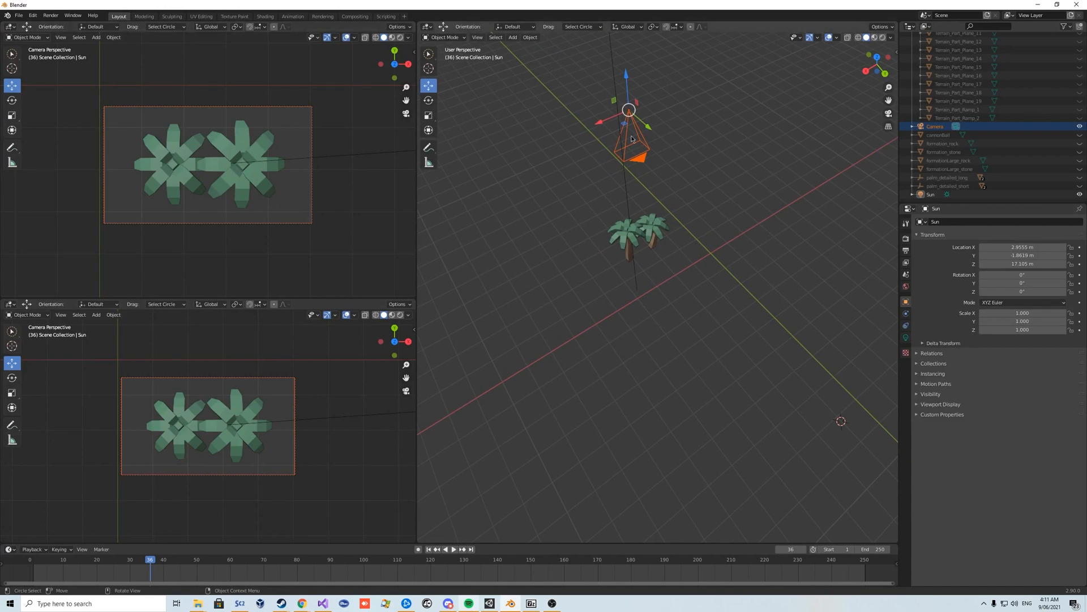
key(g)
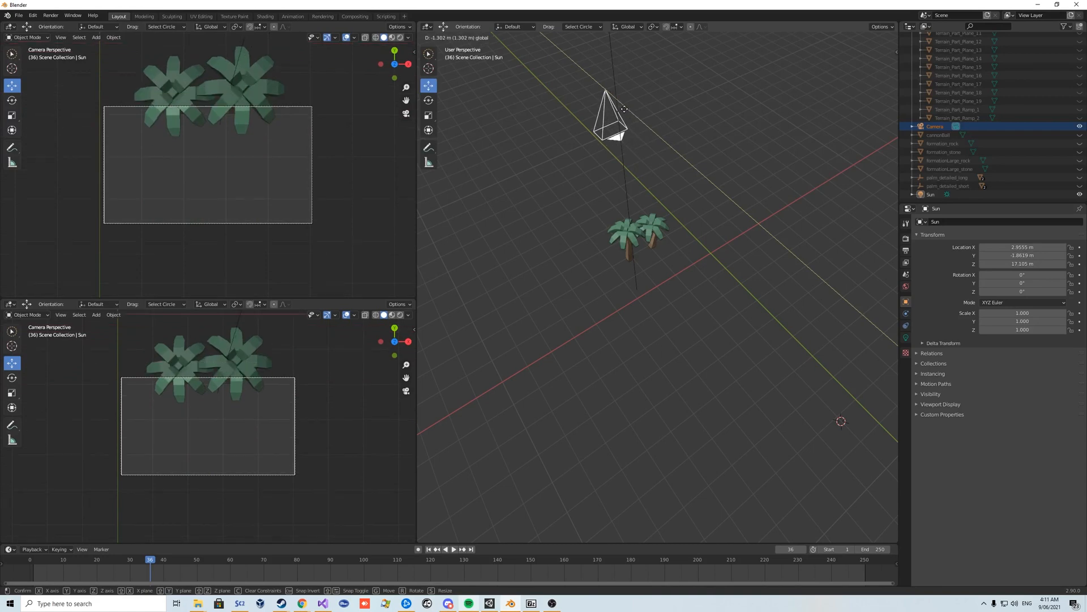
click(622, 109)
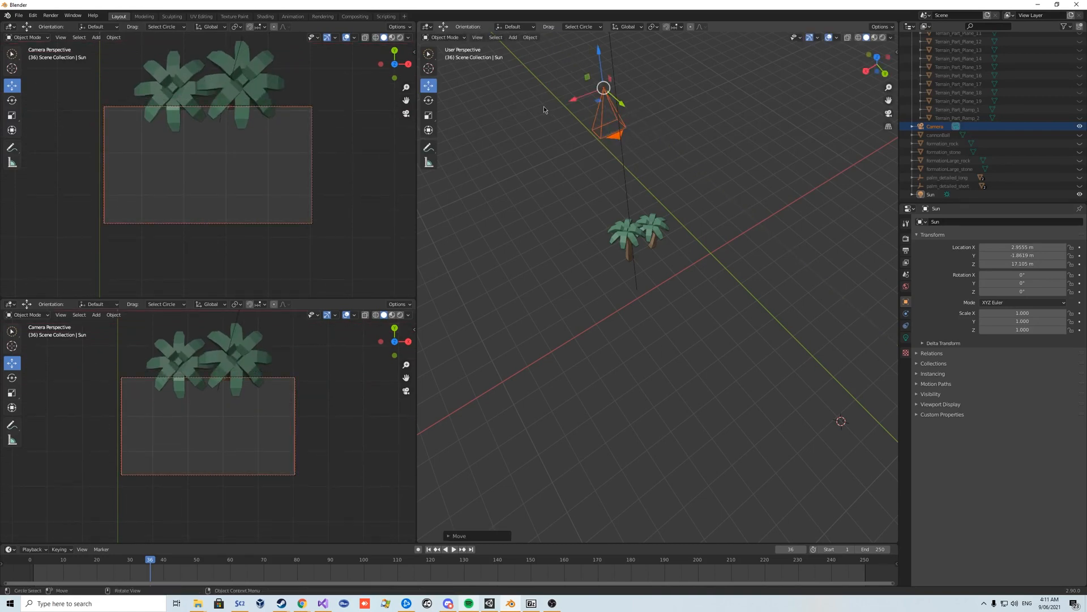
- Tilt the camera to face the palm trees and reposition it lower along Z and farther back along Y
click(429, 100)
drag(589, 67, 560, 105)
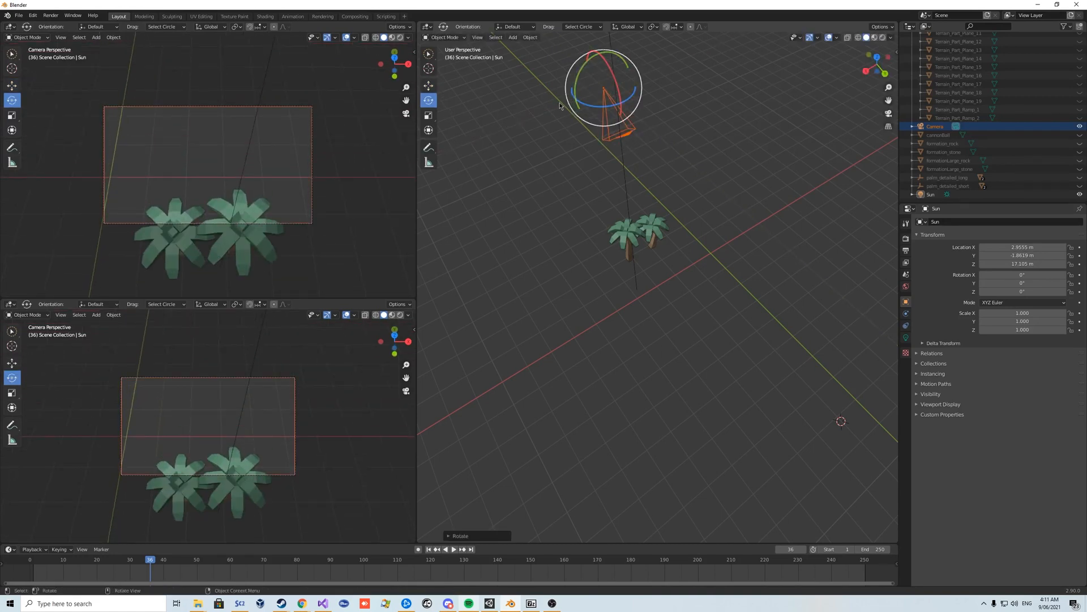
click(429, 85)
drag(597, 55, 600, 109)
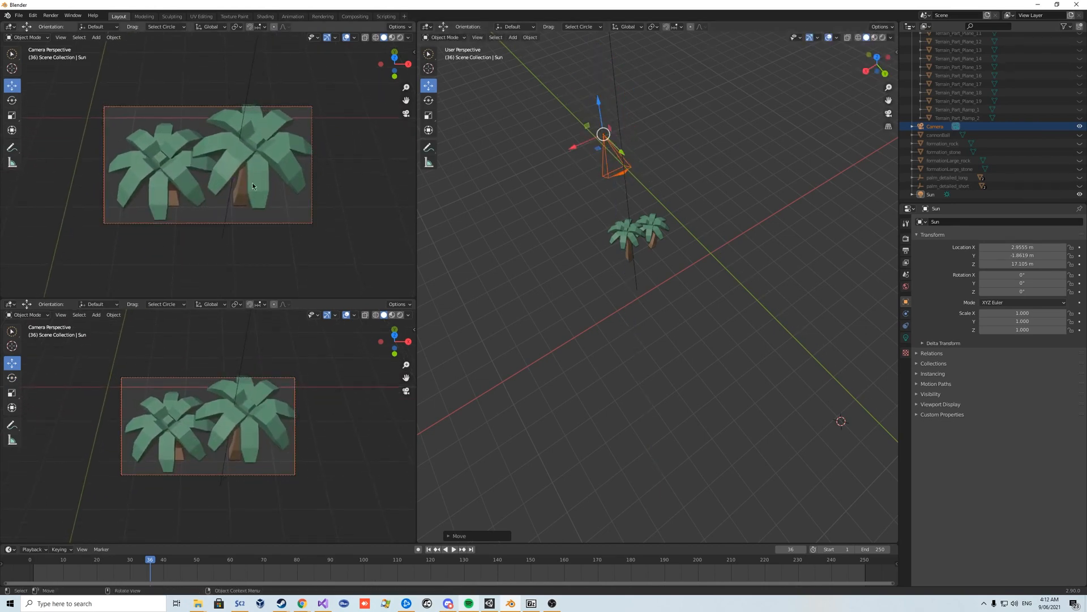
drag(623, 153, 549, 477)
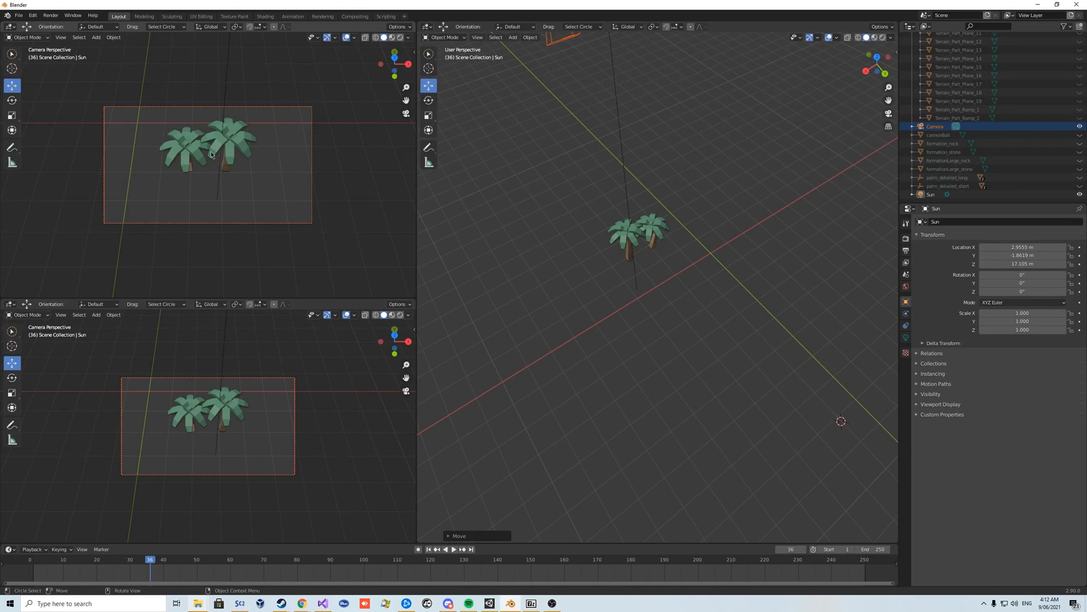
scroll(601, 135, down, 4)
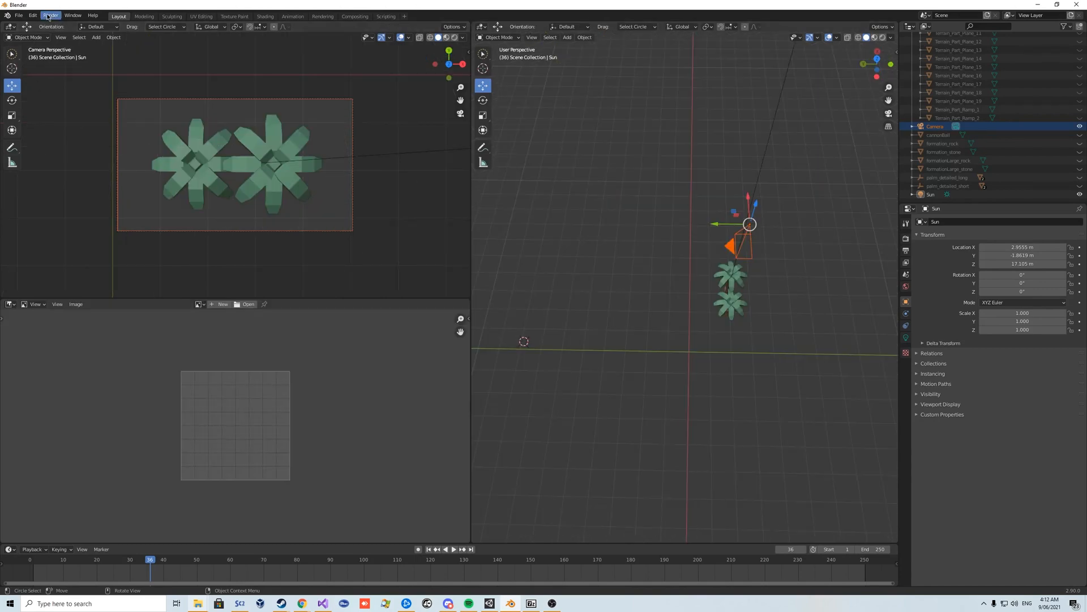
- Display the Render Result in an Image Editor and render the scene from the camera
click(11, 304)
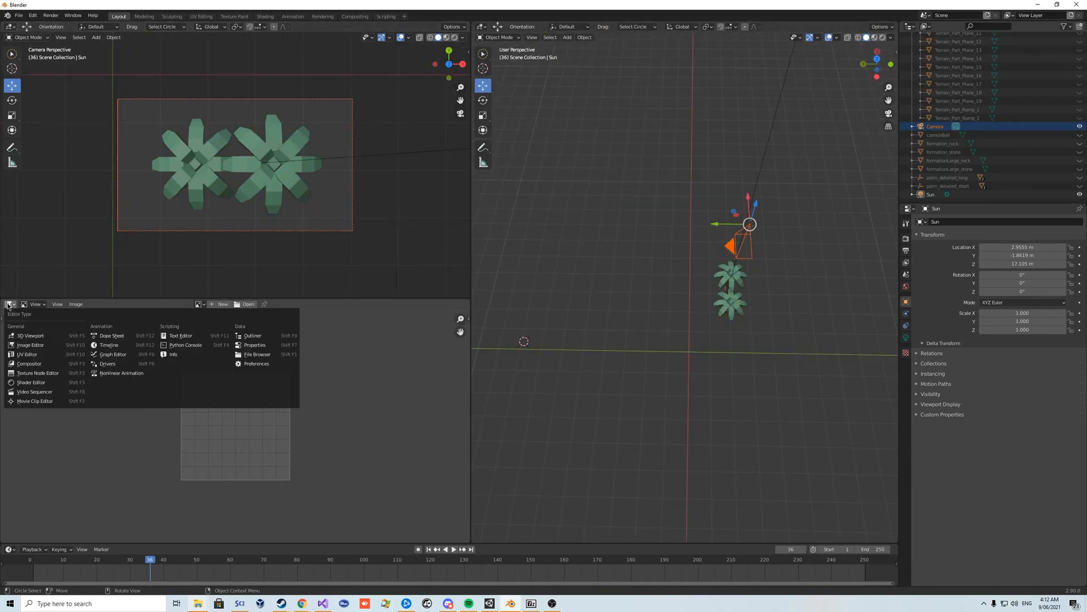
click(19, 349)
click(199, 305)
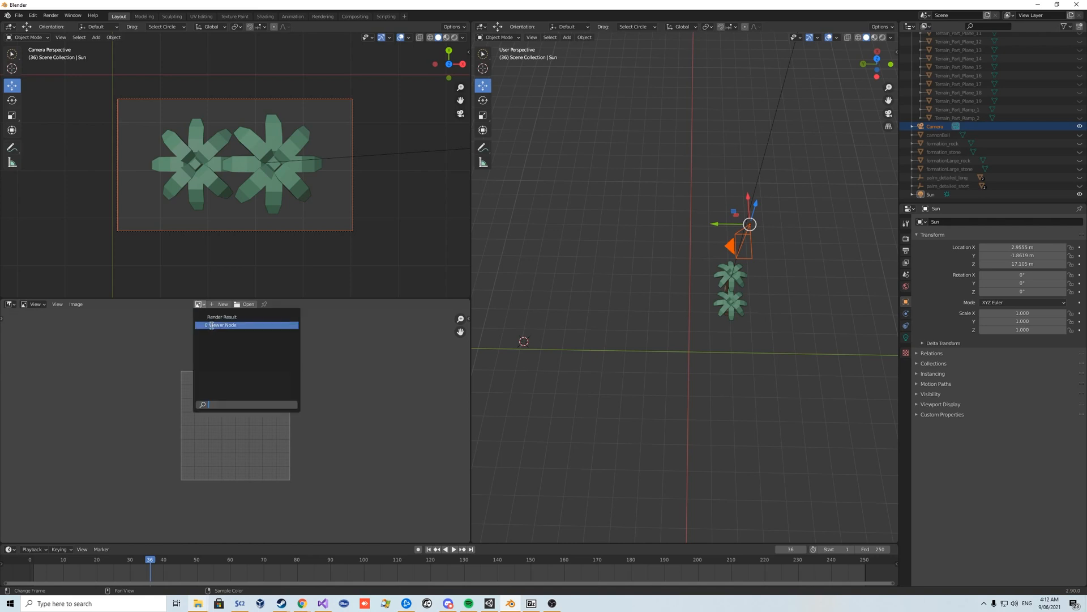
click(199, 304)
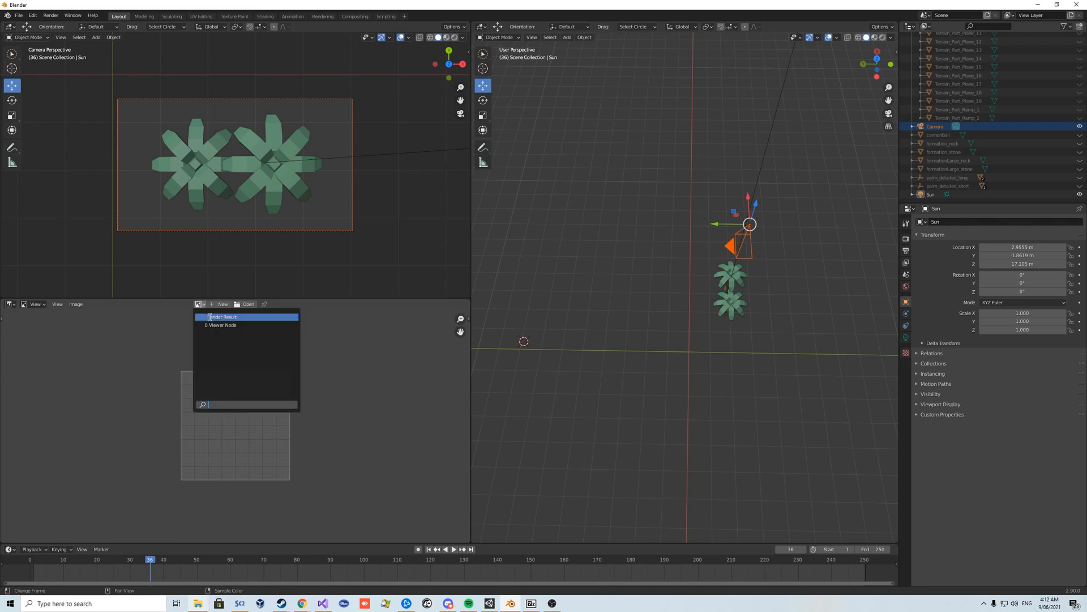
click(210, 317)
scroll(326, 388, down, 1)
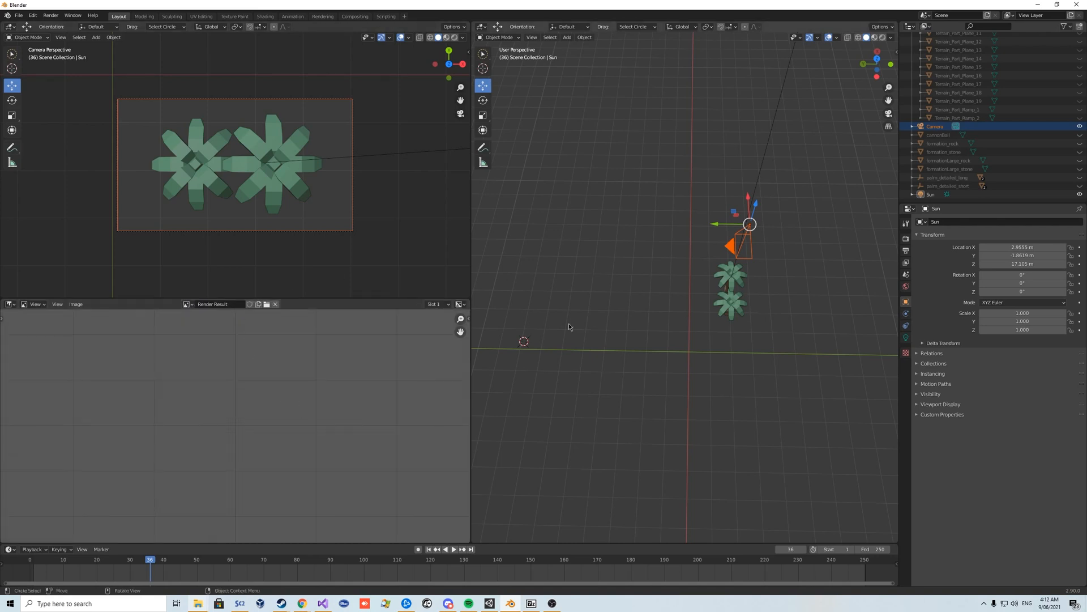
click(644, 300)
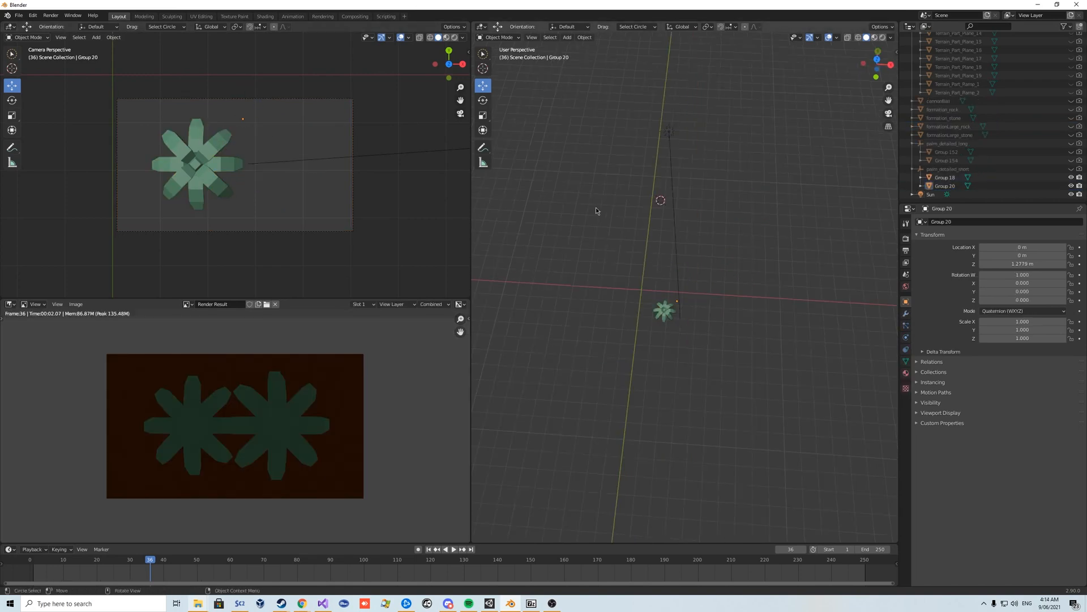
key(F12)
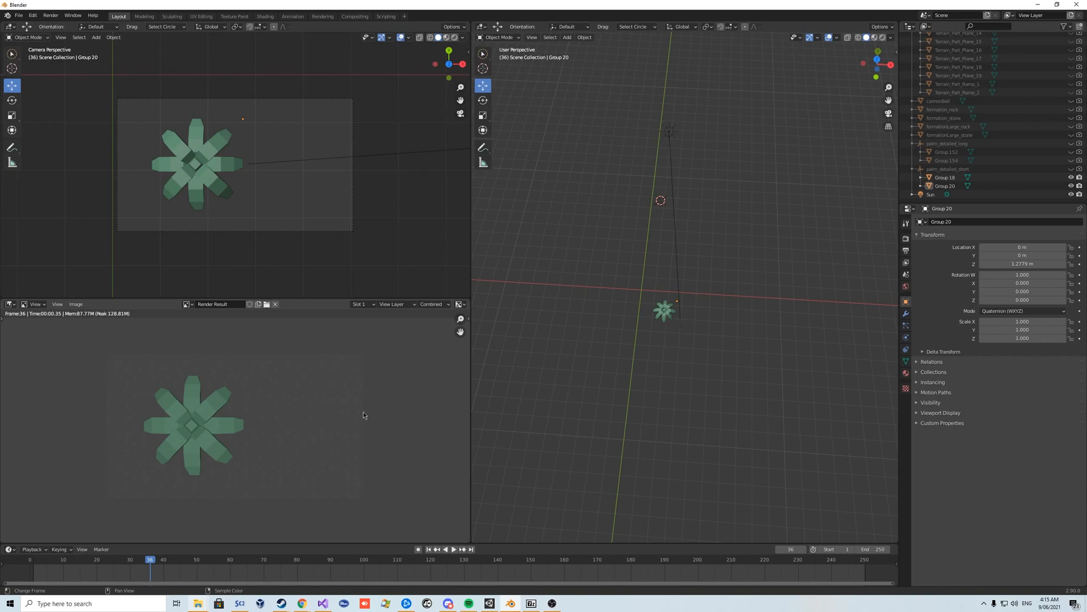
middle_drag(633, 389, 628, 368)
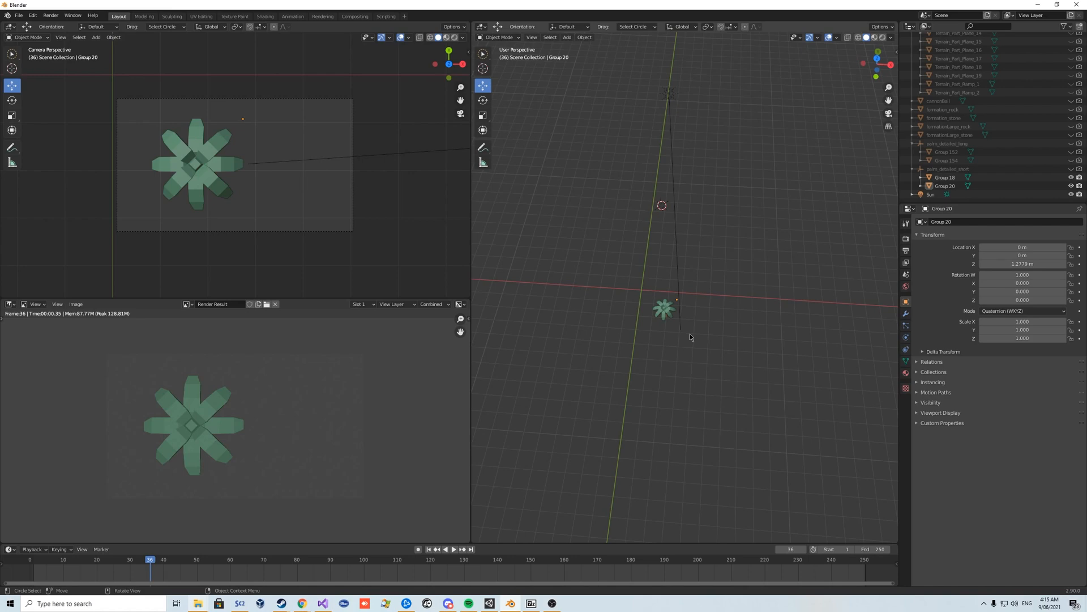
mouse_move(690, 333)
mouse_down()
mouse_move(685, 291)
mouse_move(672, 306)
mouse_up()
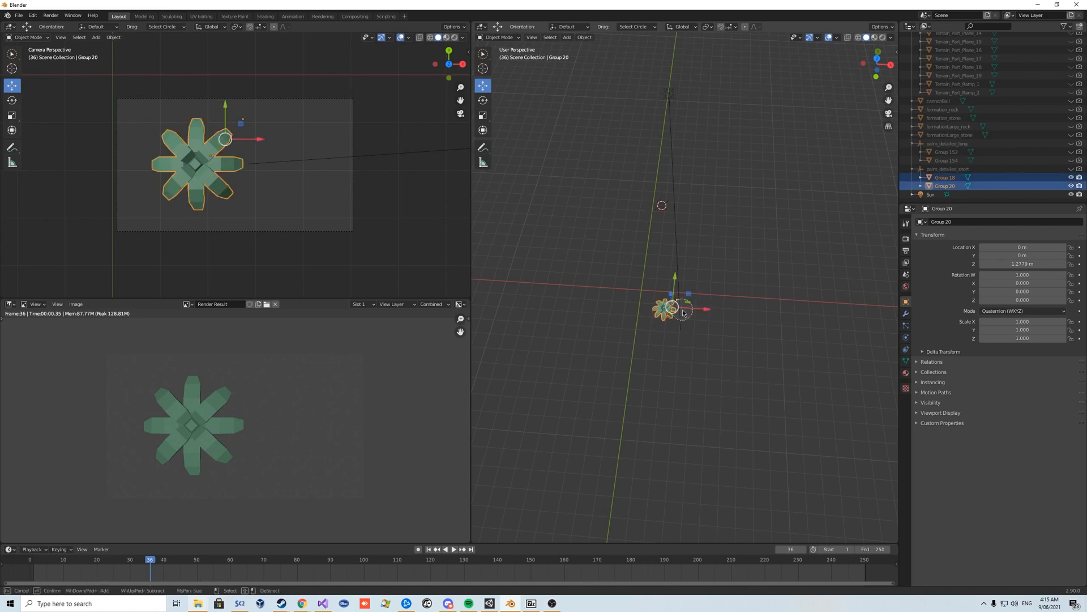
click(701, 362)
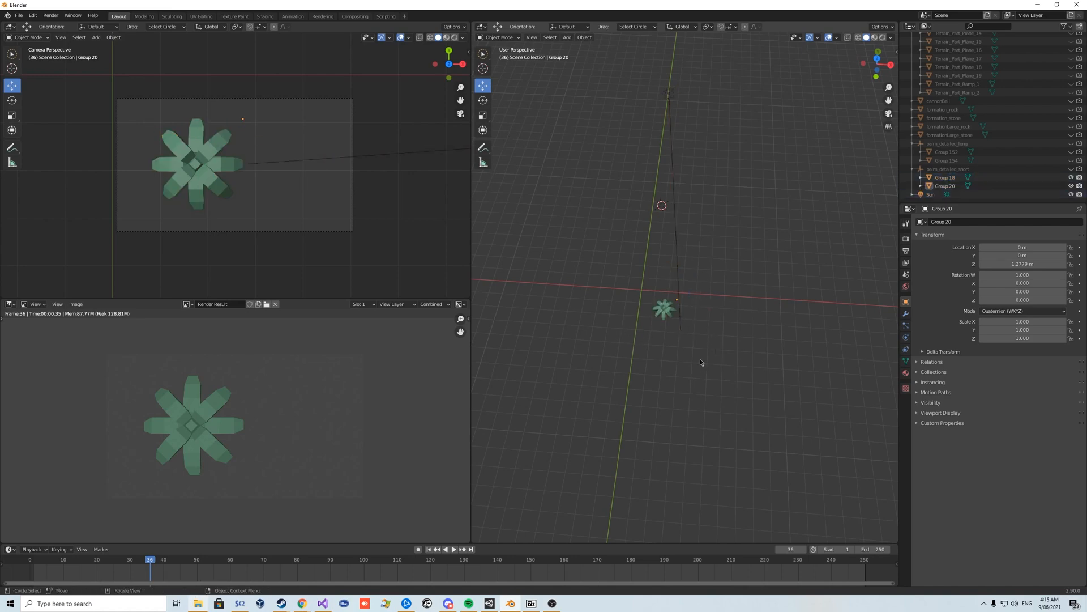
middle_drag(552, 233, 732, 351)
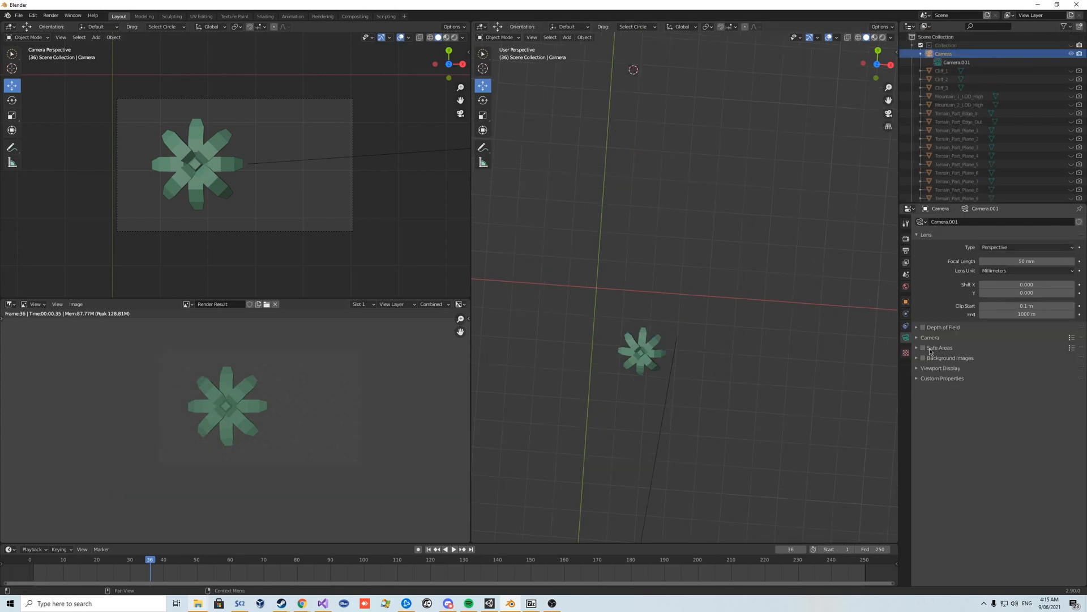
- Set the output resolution to 50 px in X and 50 px in Y
click(906, 238)
click(906, 250)
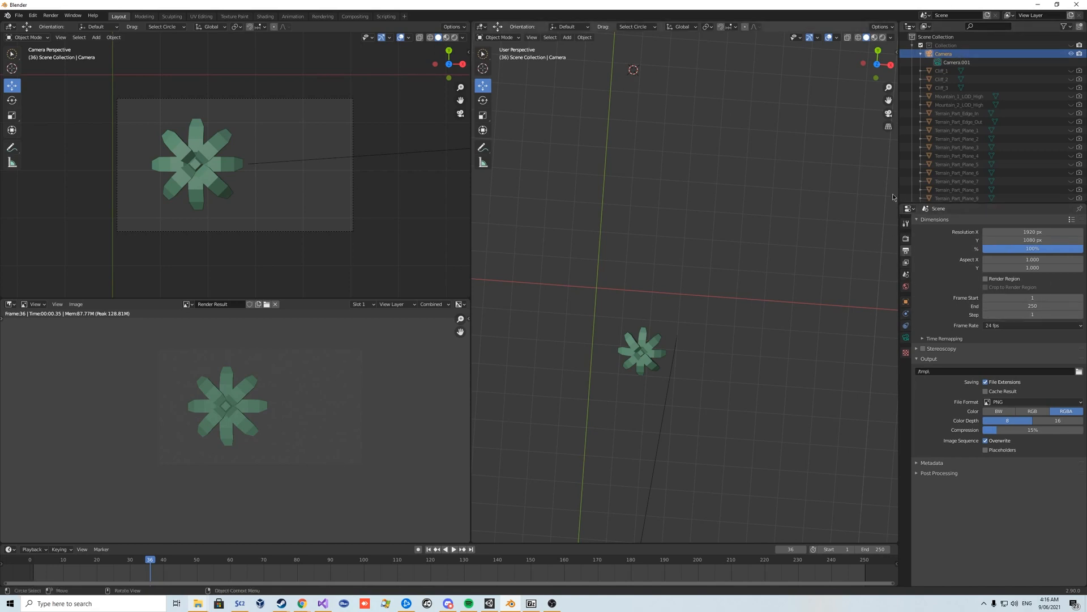
click(1021, 233)
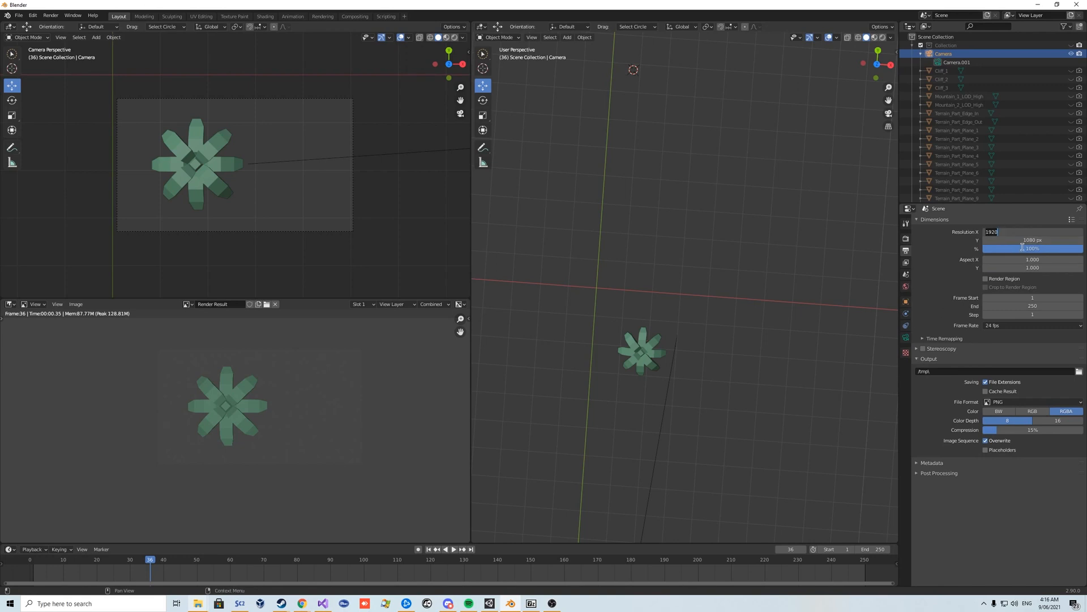
text(50)
key(Tab)
text(5)
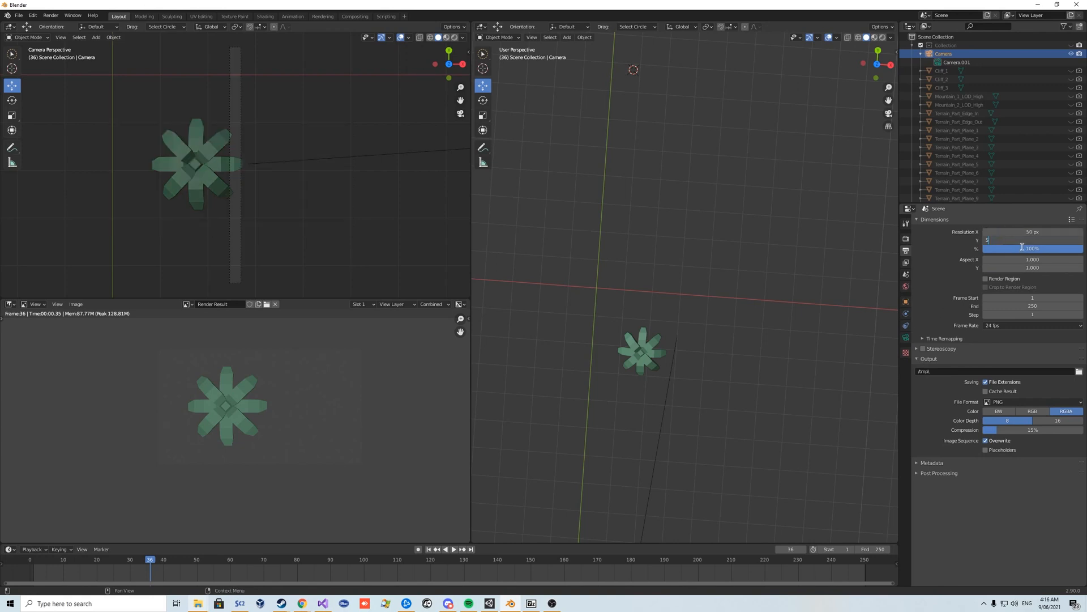
text(0)
key(Return)
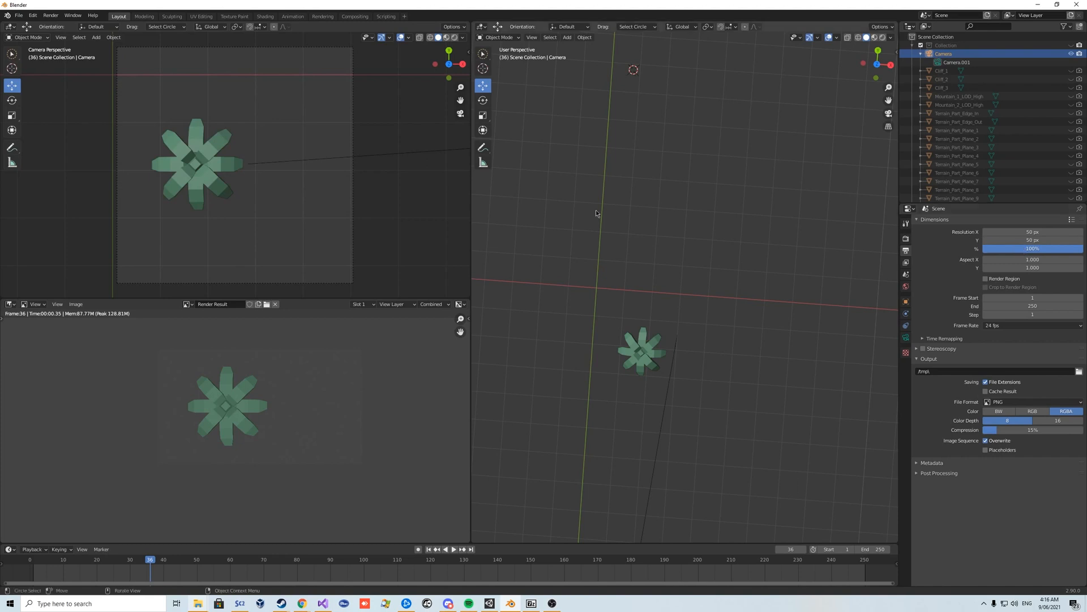
- Render the palm at the small resolution and examine the pixels of the render result up close
key(F12)
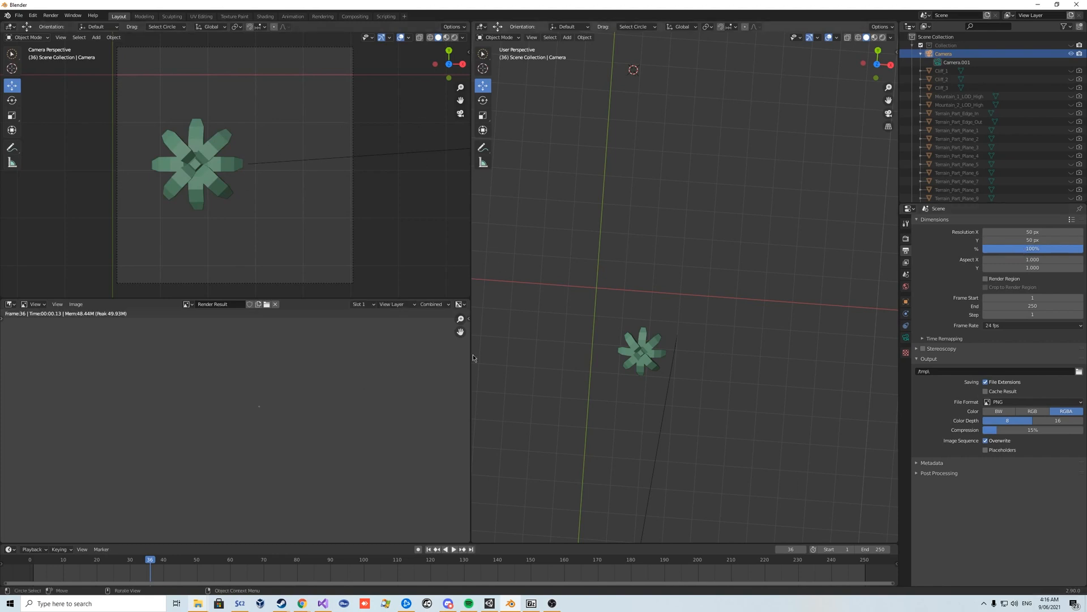
scroll(293, 392, up, 6)
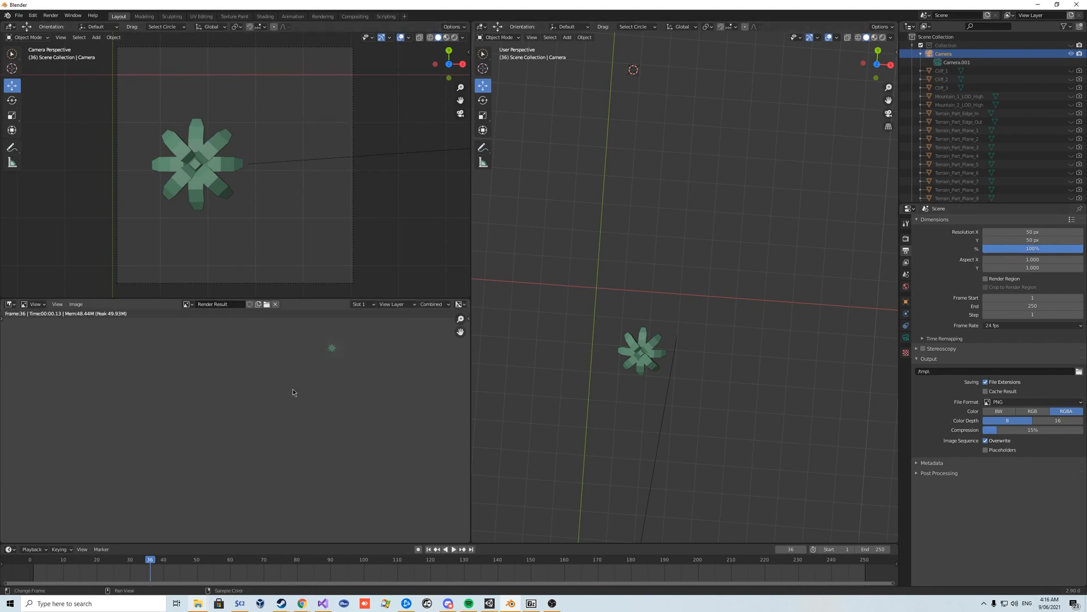
scroll(348, 388, down, 4)
middle_drag(368, 476, 288, 420)
scroll(338, 444, up, 2)
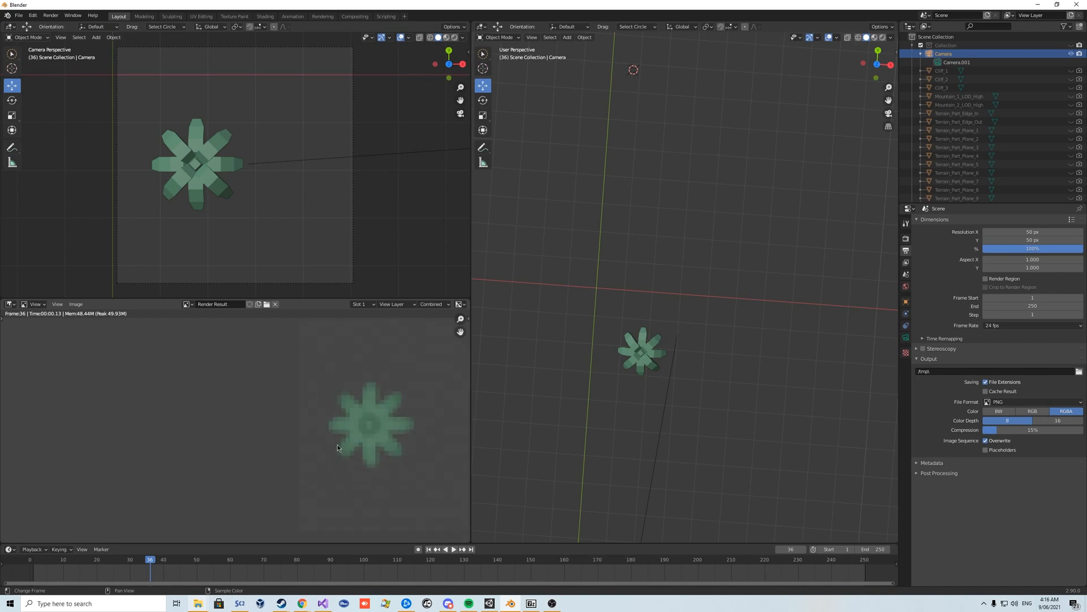
middle_drag(337, 444, 281, 418)
- Set the output resolution to 100 × 100 px and render the palm again
click(1033, 232)
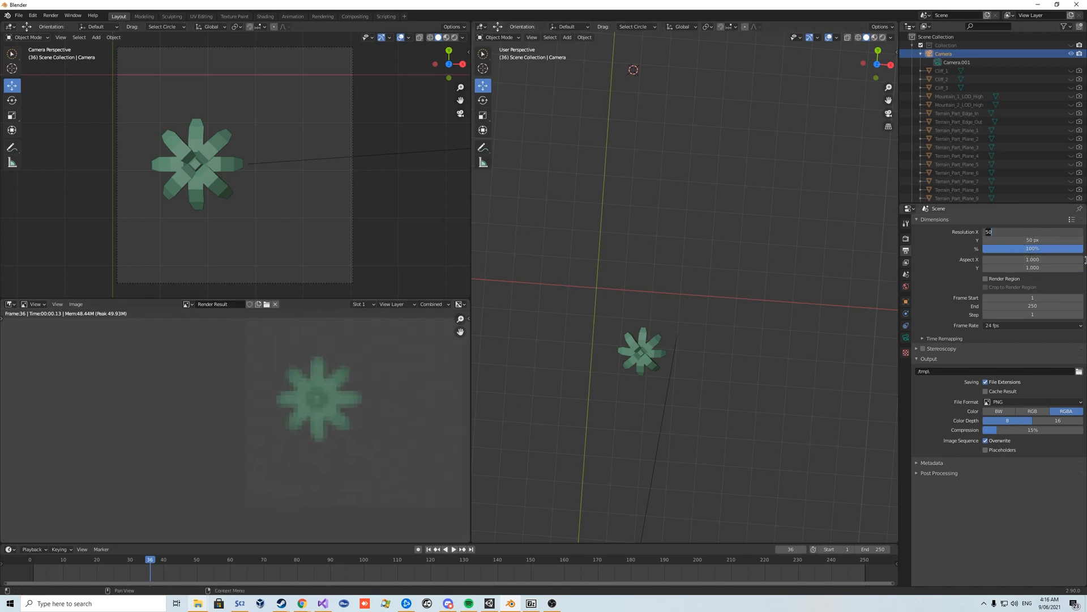
key(Tab)
text(1)
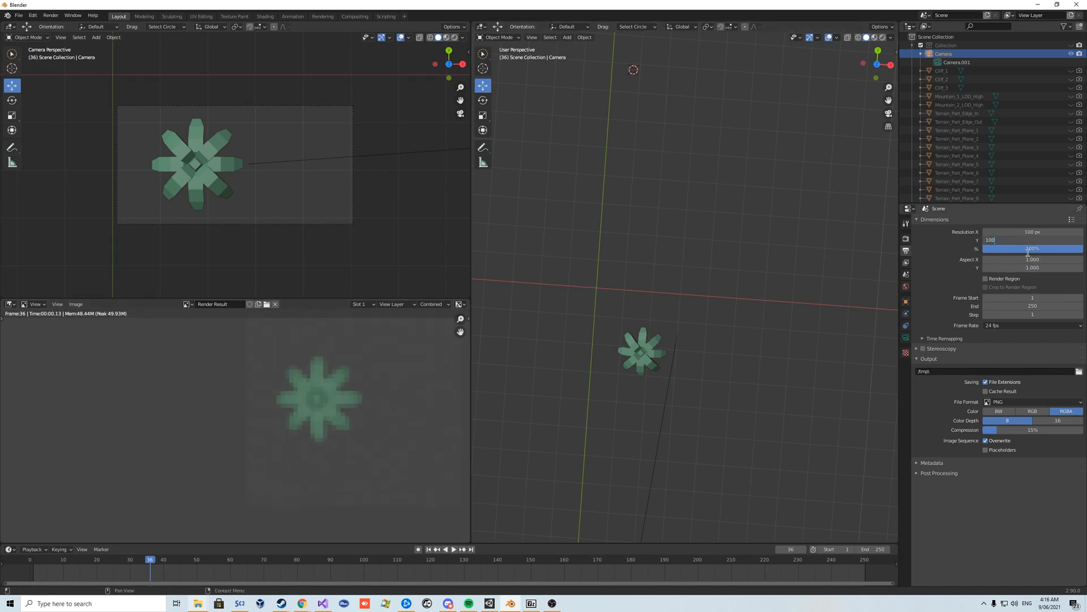
text(00)
key(Return)
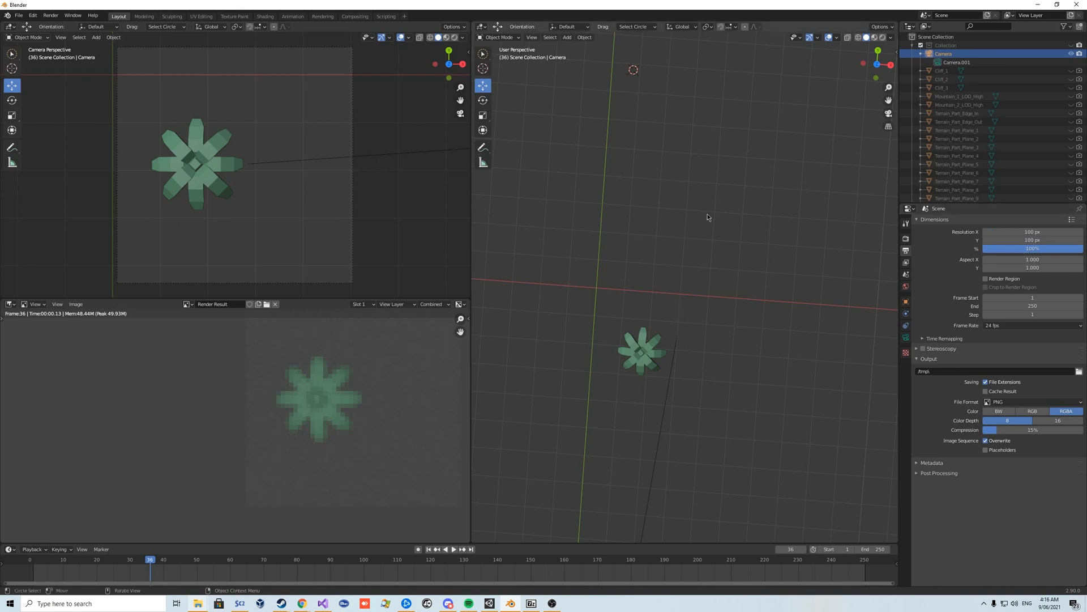
key(F12)
scroll(306, 419, down, 1)
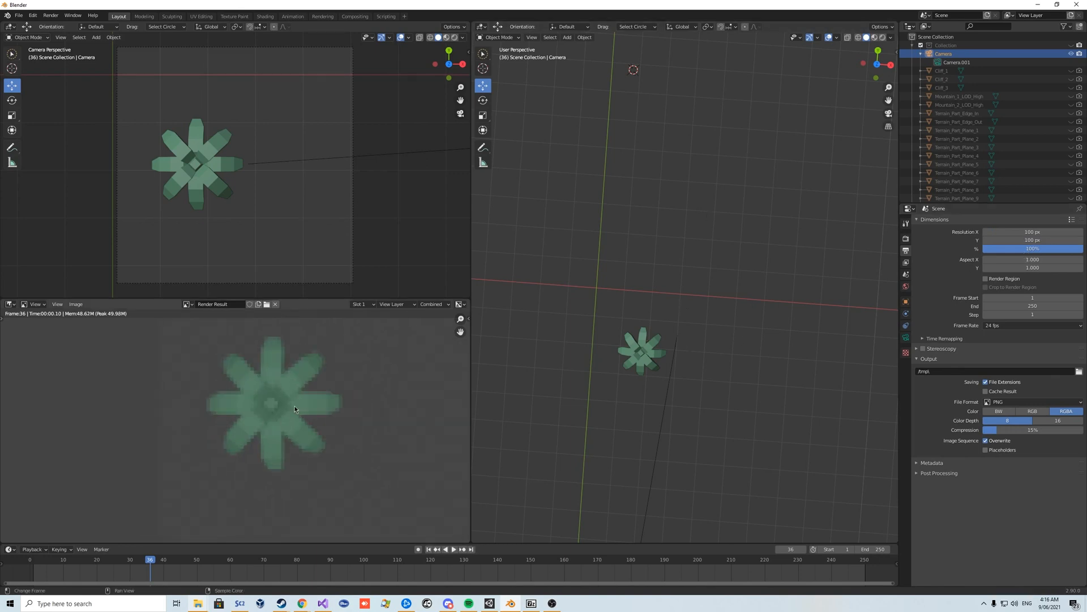
scroll(289, 416, down, 1)
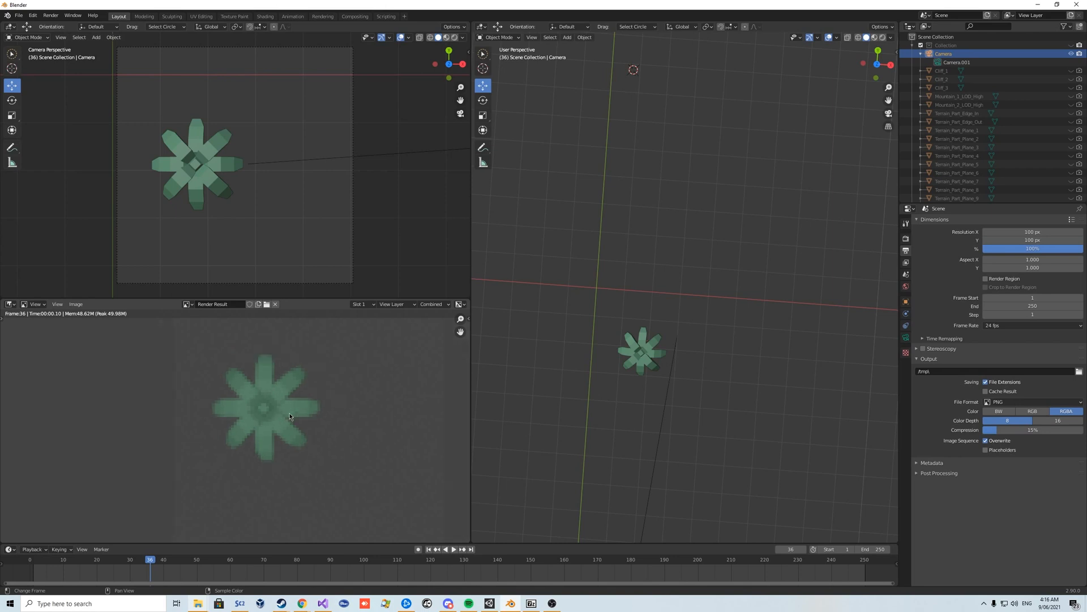
- Set the output resolution to 1000 × 1000 px and render the palm again to check its detail
click(1013, 234)
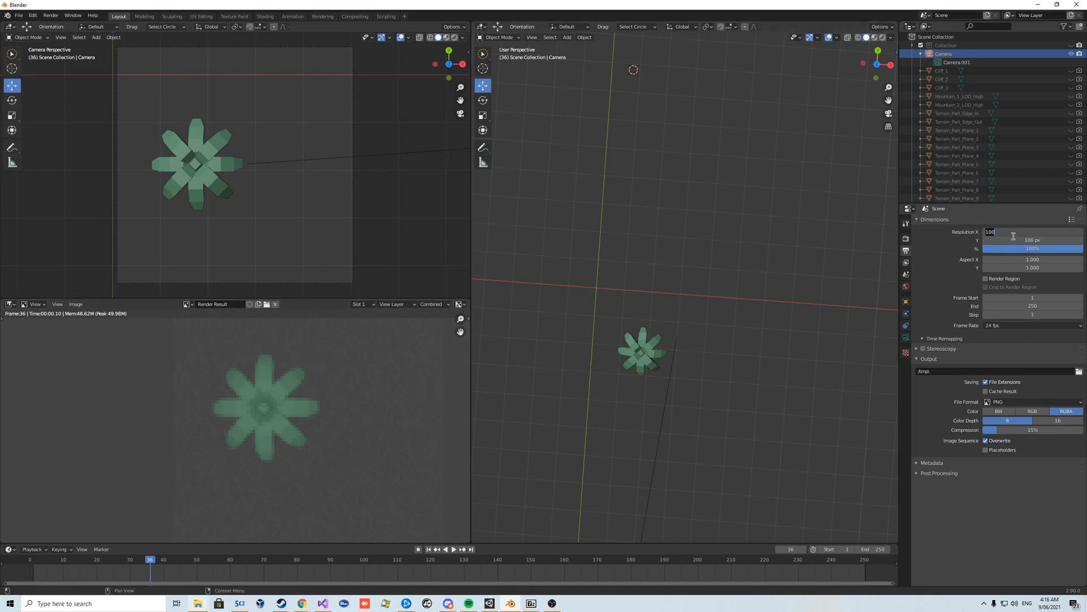
text(1000)
key(Return)
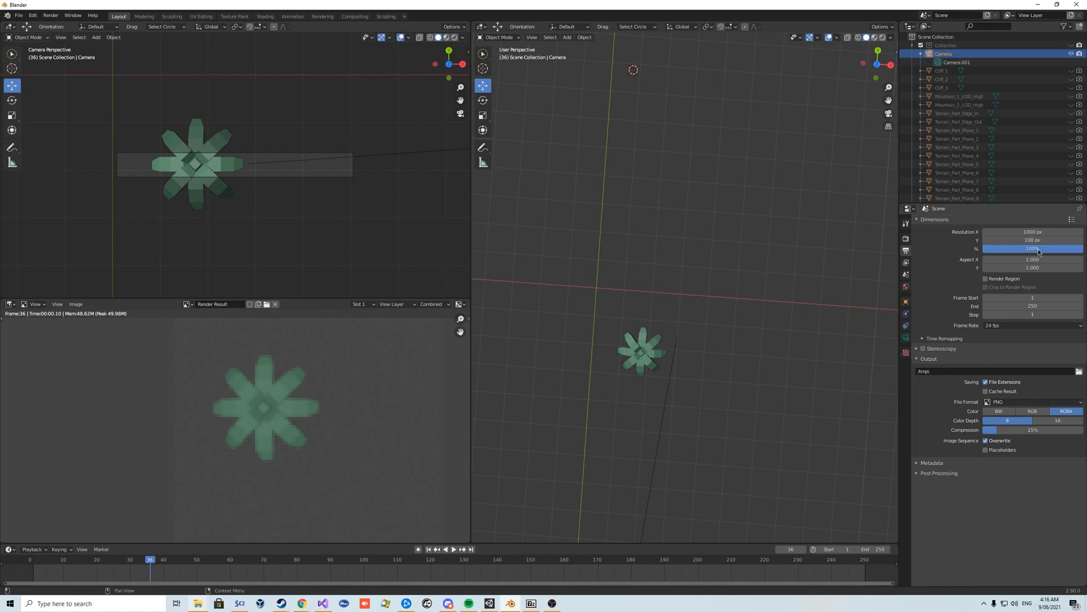
click(1033, 240)
text(1000)
key(Return)
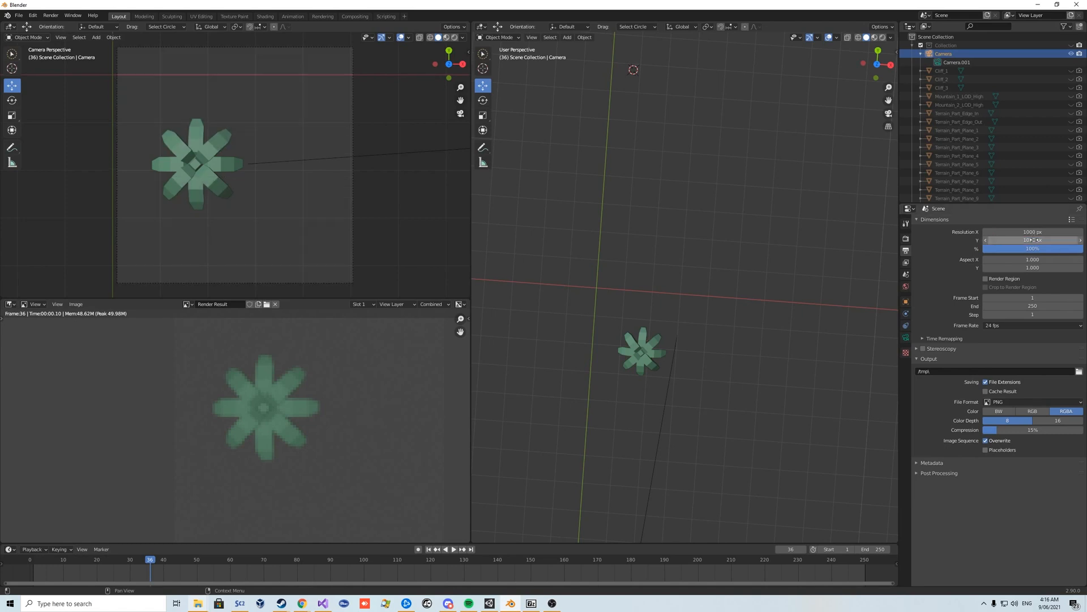
key(F12)
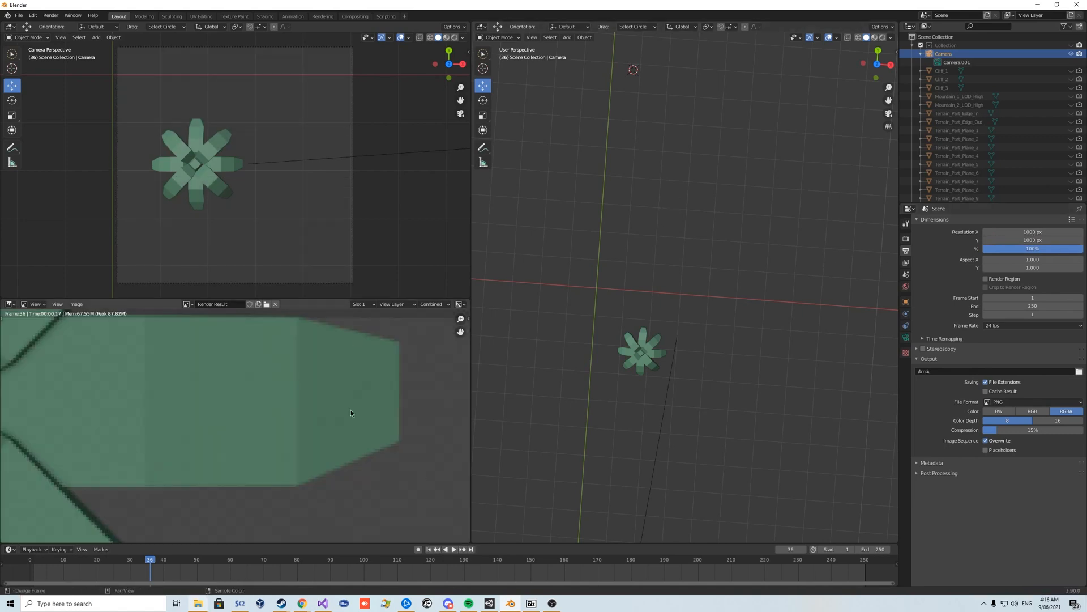
scroll(181, 426, down, 8)
scroll(219, 420, up, 7)
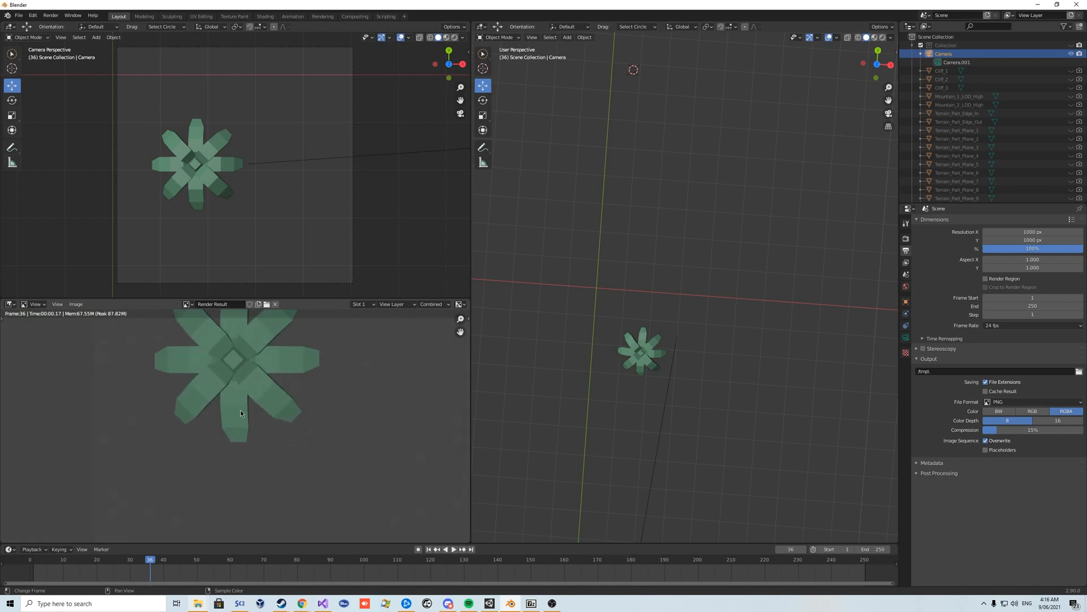
scroll(241, 409, down, 3)
- Enable Freestyle line rendering in the scene's render properties and show its line thickness options
click(907, 326)
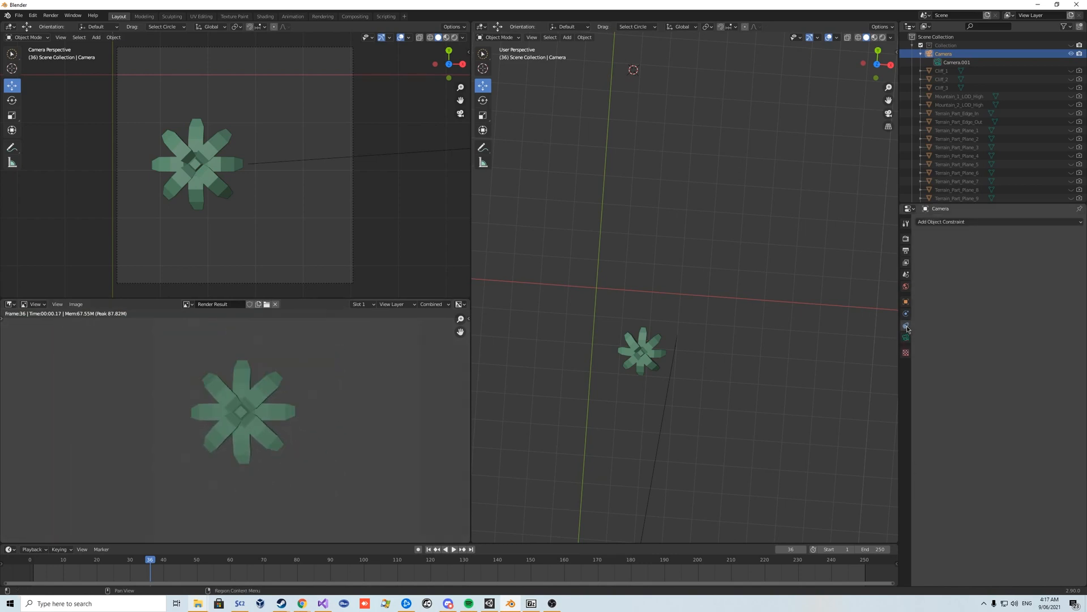
click(905, 274)
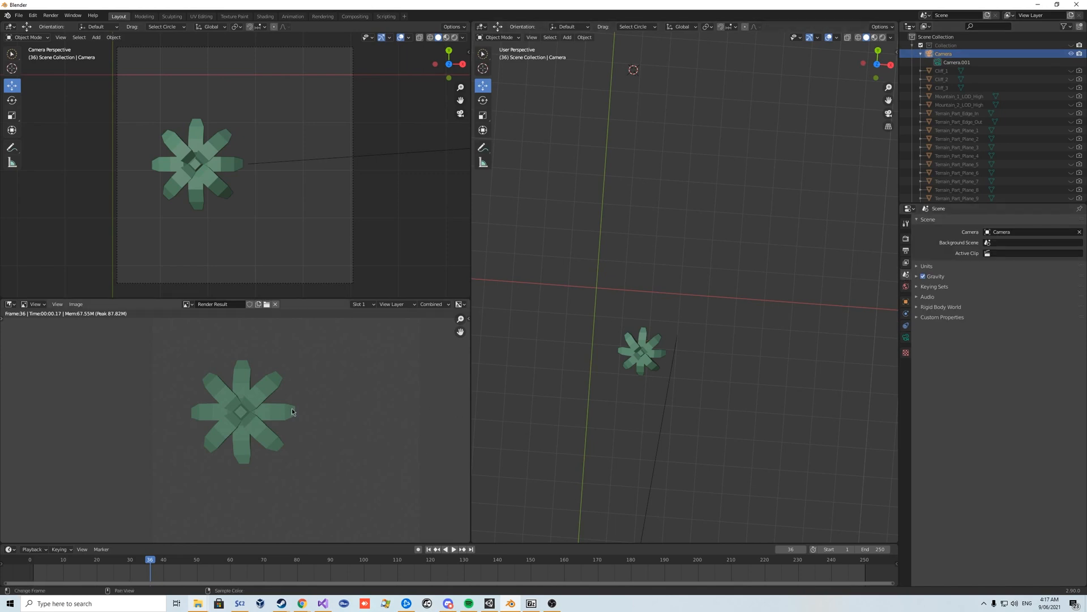
scroll(212, 431, up, 1)
click(906, 286)
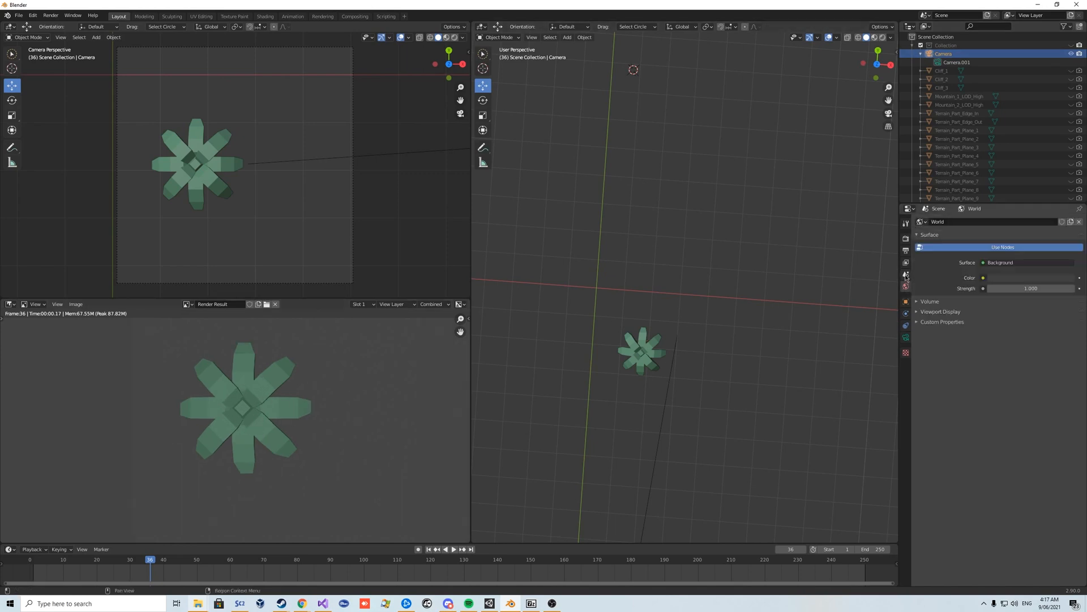
click(905, 239)
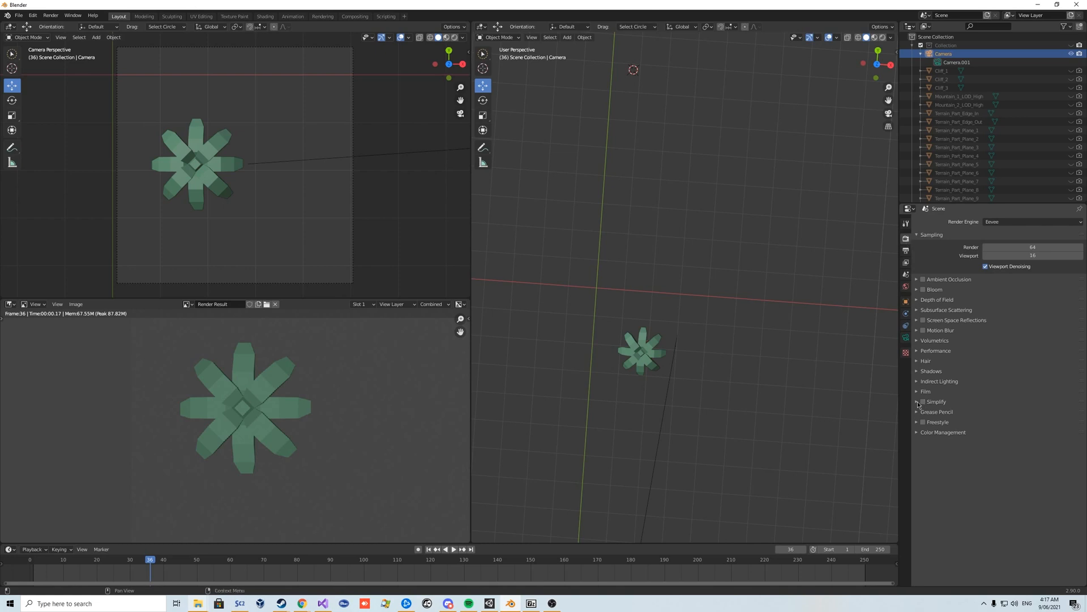
click(924, 422)
click(931, 423)
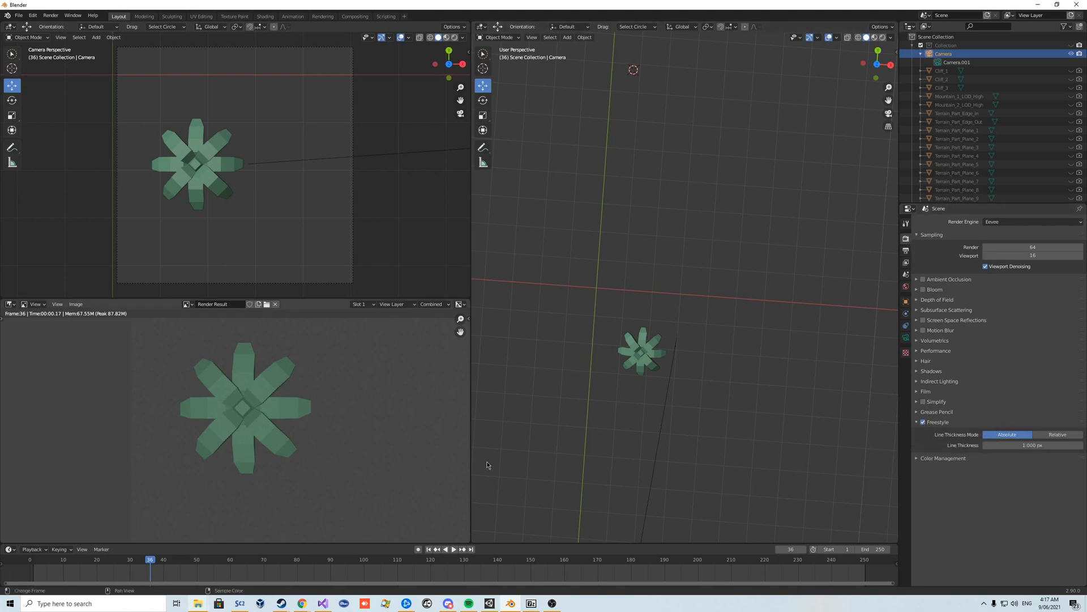
- Review the Freestyle line set options of the view layer and render the palm with outlines
click(906, 252)
click(907, 263)
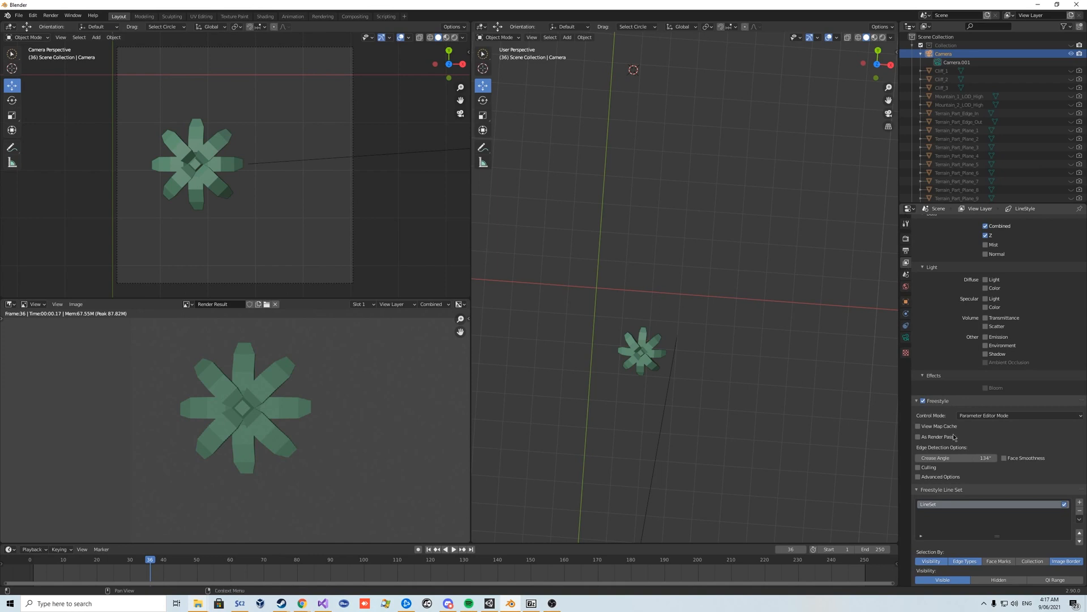
scroll(964, 352, down, 5)
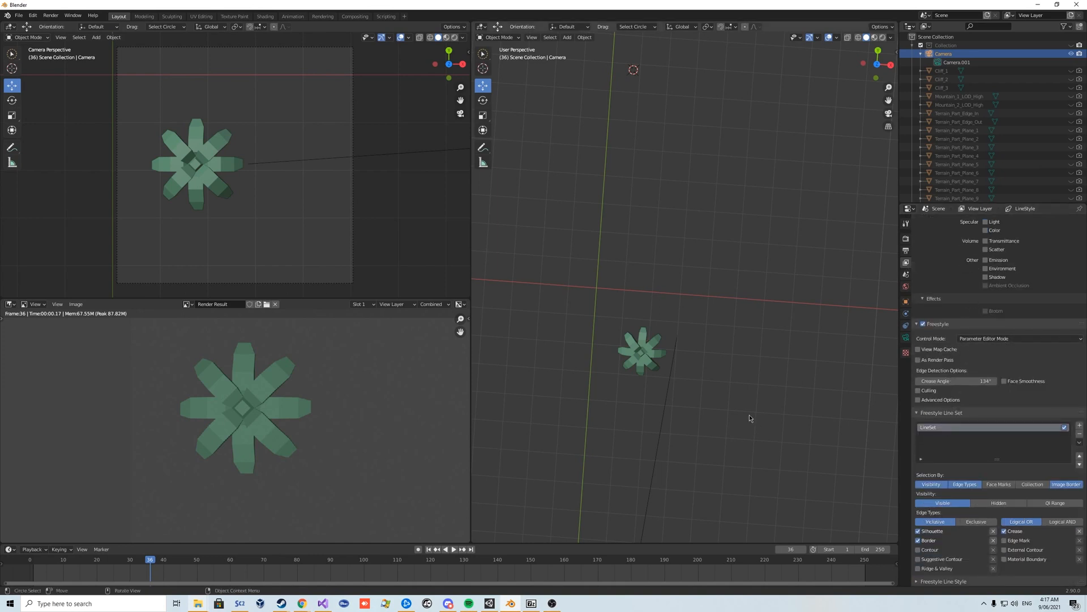
key(F12)
scroll(250, 420, up, 1)
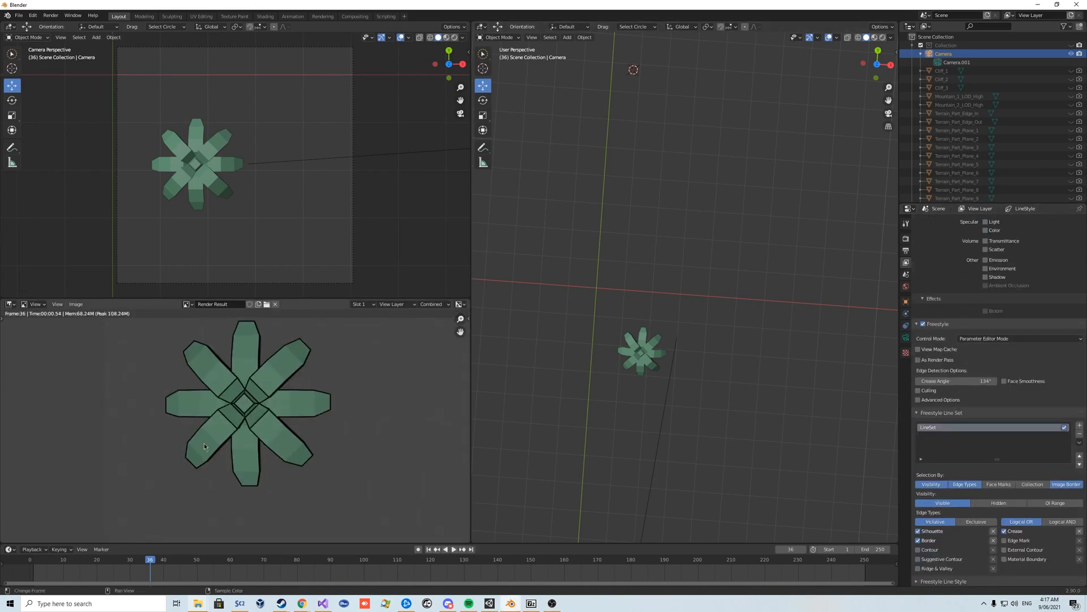
- Examine the Freestyle outlines in the render result at different magnifications and compare them with the palm model and line set options
middle_drag(263, 394, 272, 398)
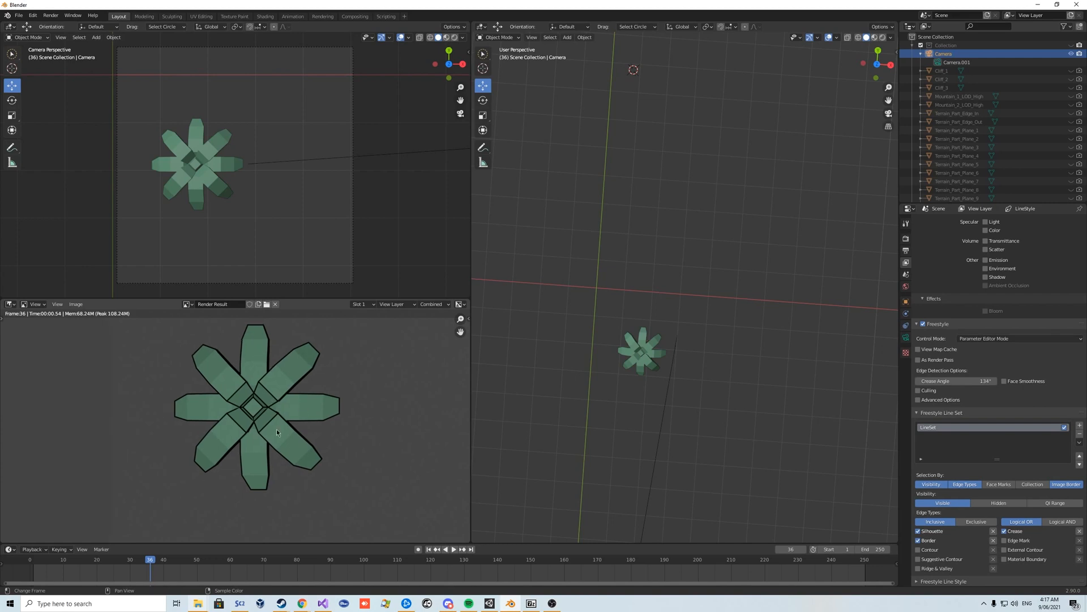
scroll(276, 430, up, 3)
scroll(270, 369, down, 4)
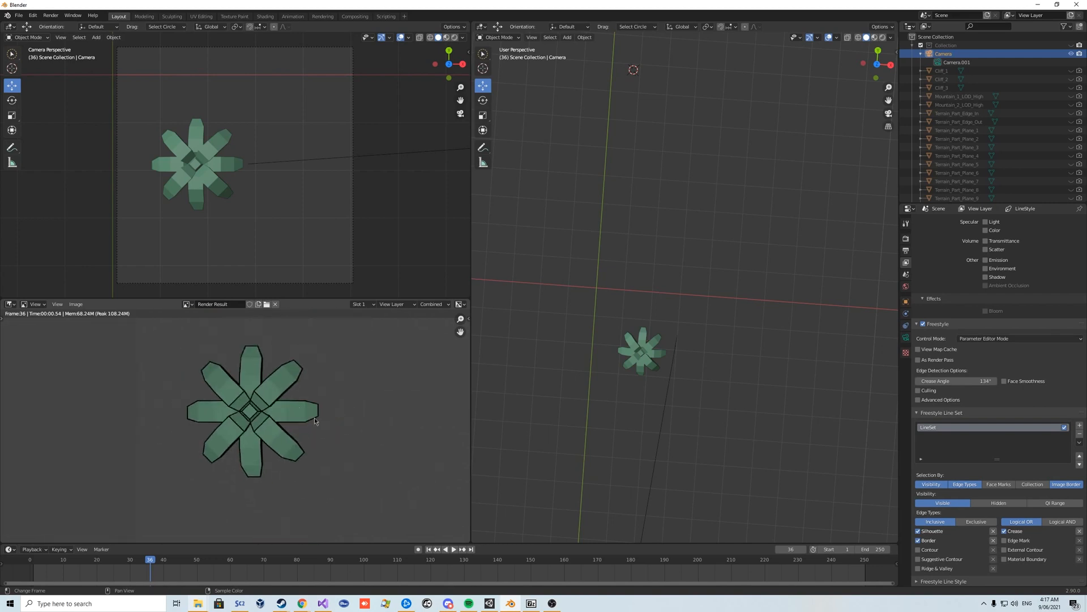
scroll(264, 435, up, 2)
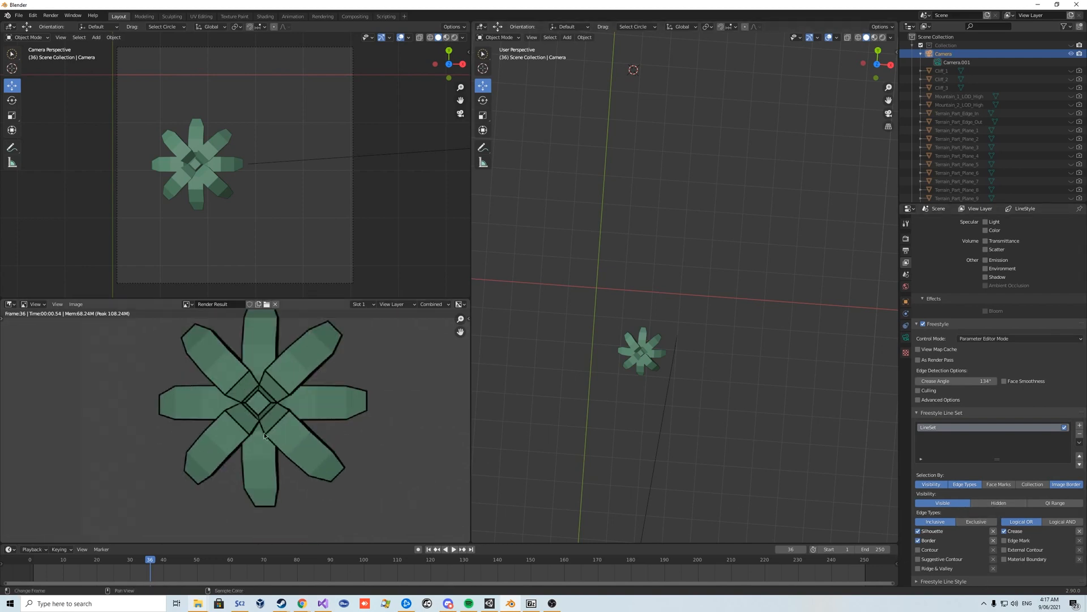
scroll(251, 421, up, 1)
scroll(298, 422, up, 1)
scroll(298, 422, down, 2)
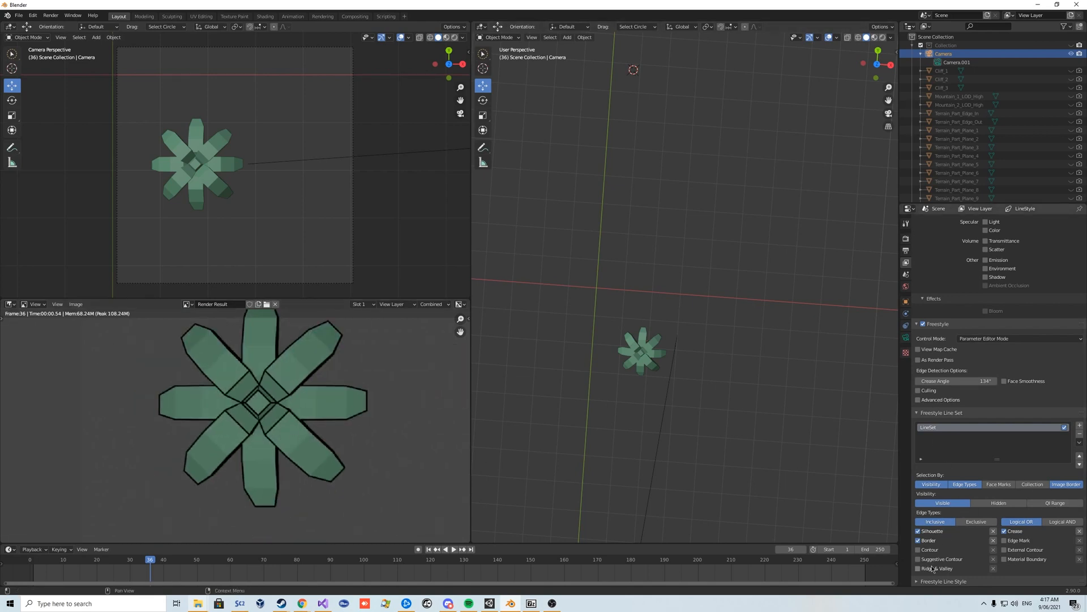
scroll(258, 412, down, 4)
scroll(259, 411, up, 2)
middle_drag(693, 426, 672, 362)
scroll(231, 437, down, 2)
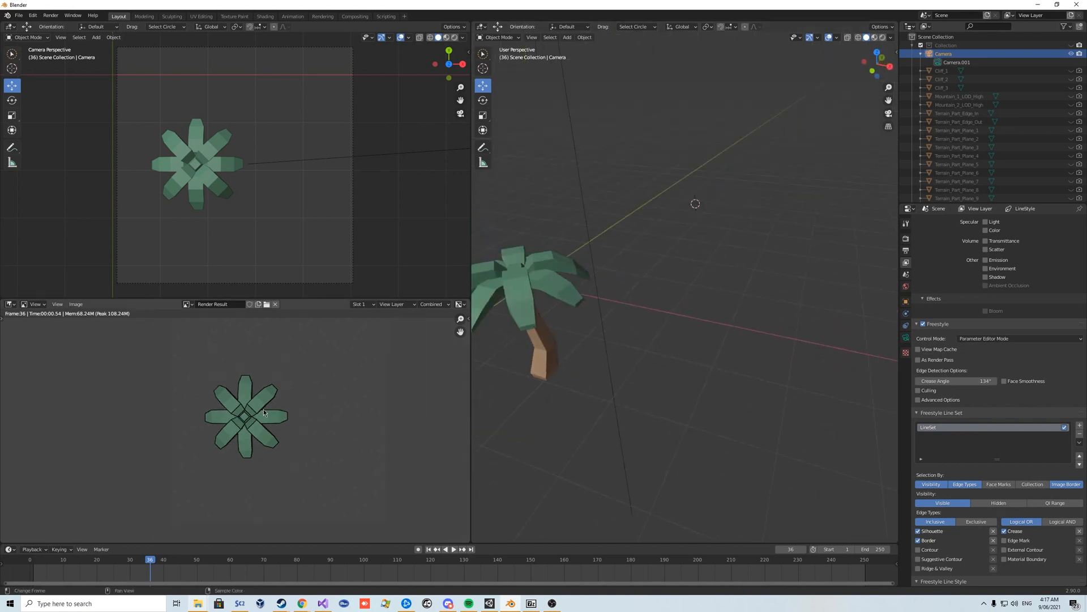
scroll(231, 438, up, 5)
- Set the Freestyle line thickness to 1.3 px, re-render the palm and check the outlines near and far
click(906, 239)
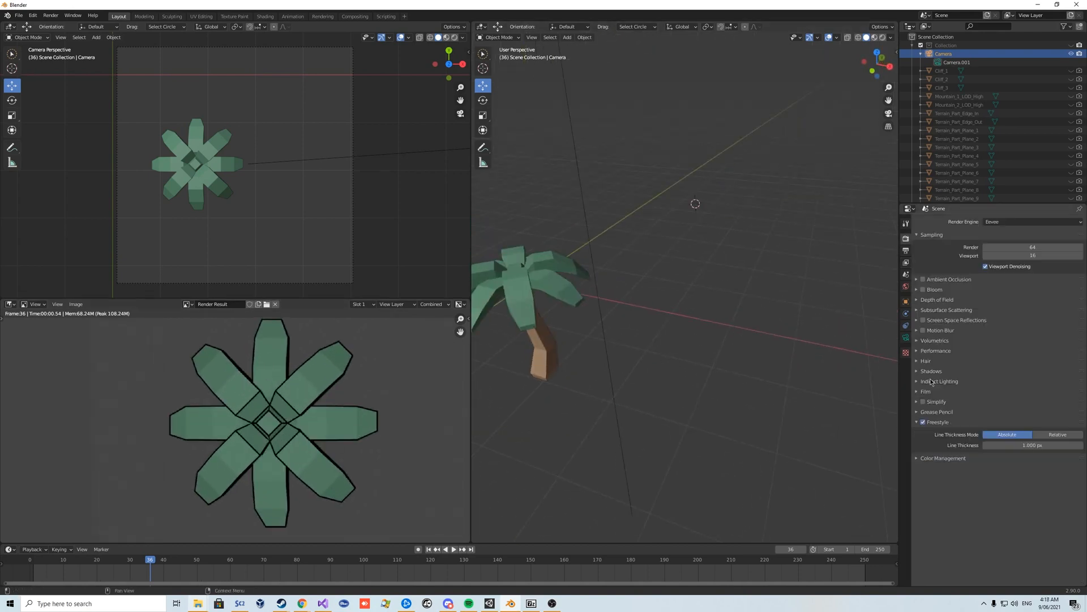
double_click(1019, 444)
key(BackSpace)
text(3)
key(Return)
key(F12)
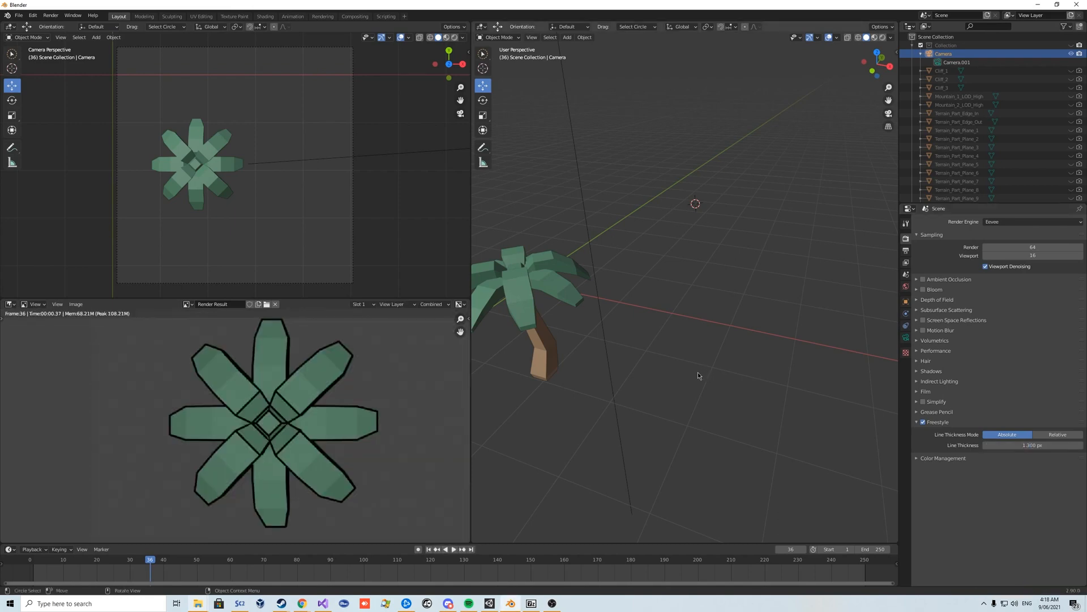
scroll(253, 400, down, 5)
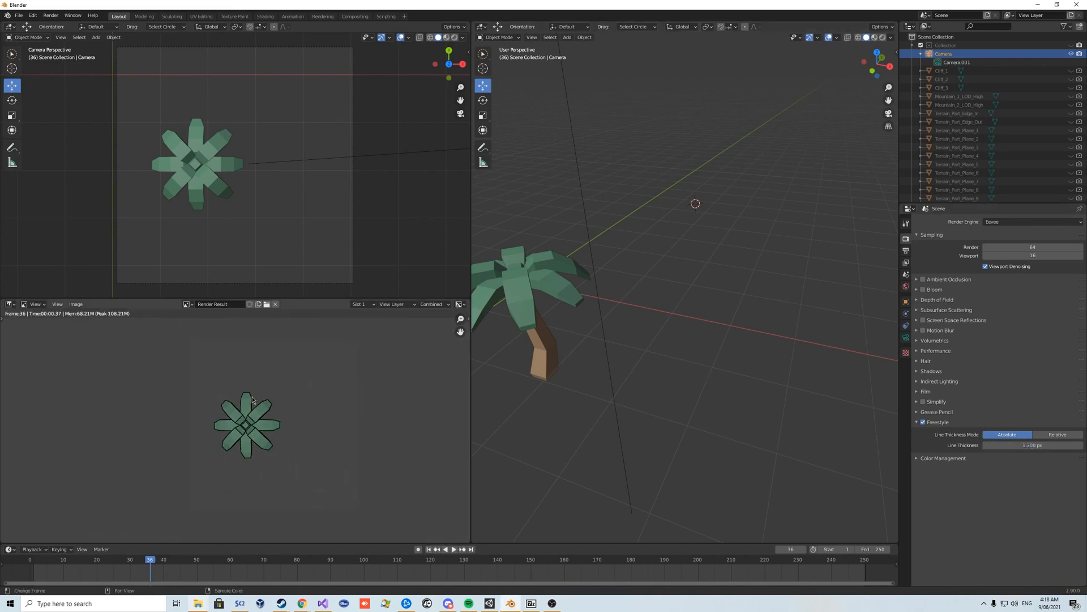
scroll(256, 423, up, 4)
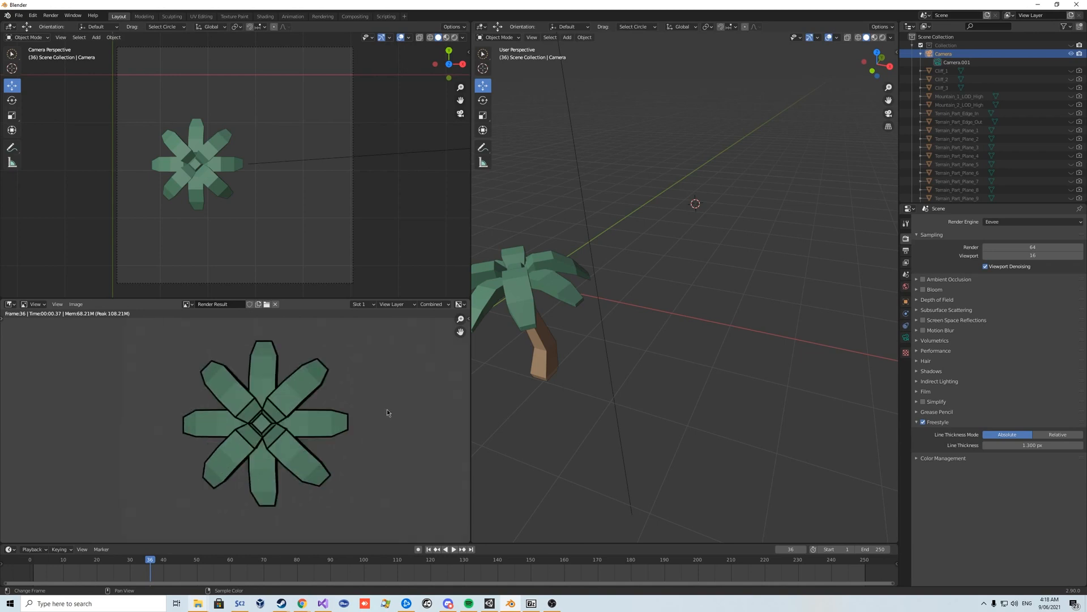
scroll(324, 435, down, 3)
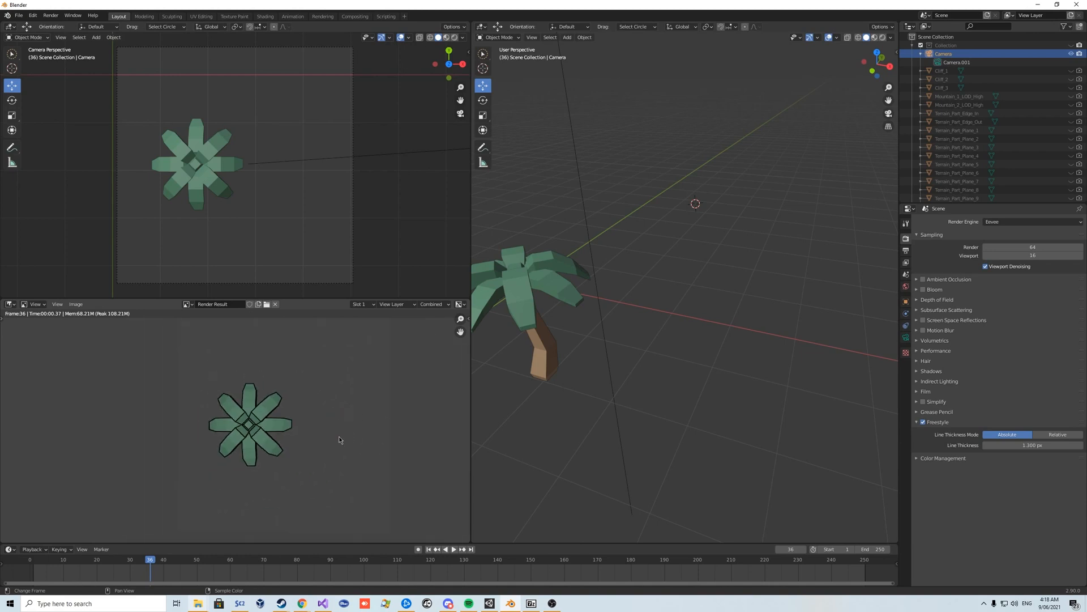
scroll(509, 362, down, 1)
scroll(324, 334, up, 1)
- Start saving a copy of the render result and set the destination to the Assets folder of the Unity project The Seven Seas
click(56, 308)
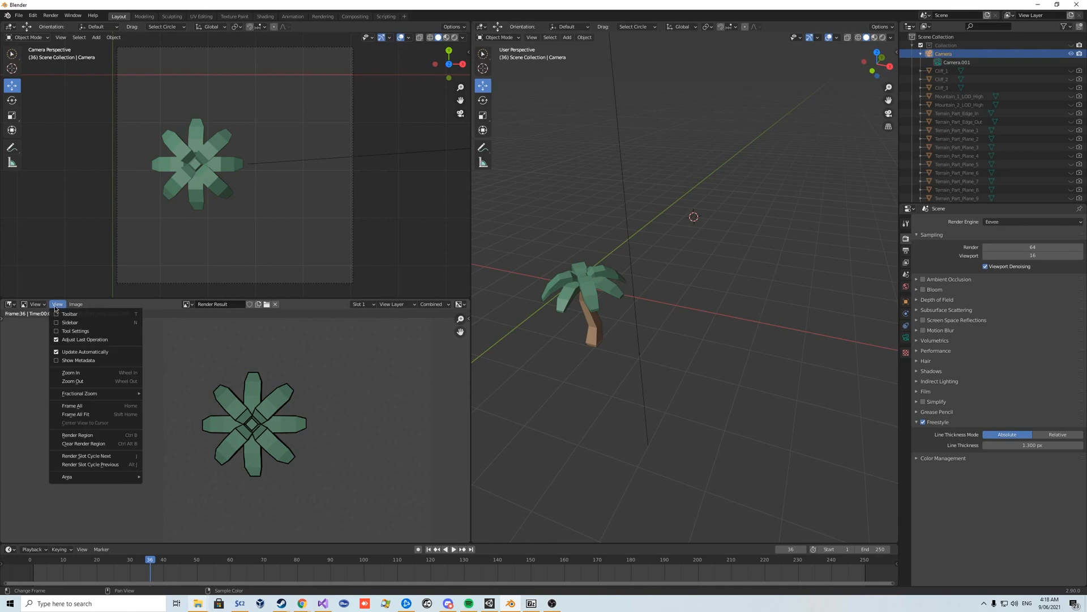
mouse_move(76, 306)
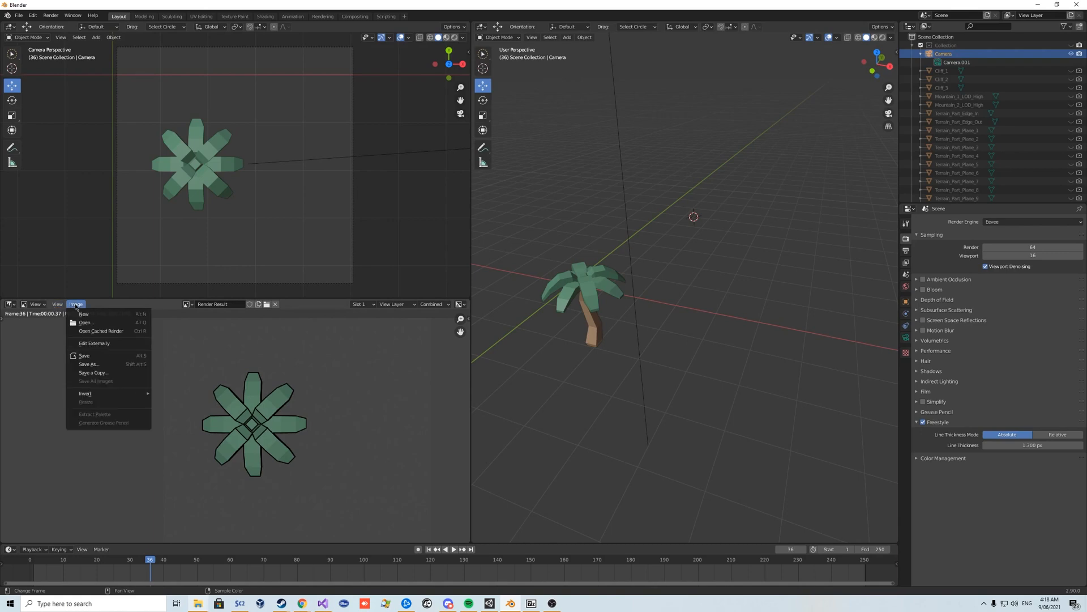
click(100, 372)
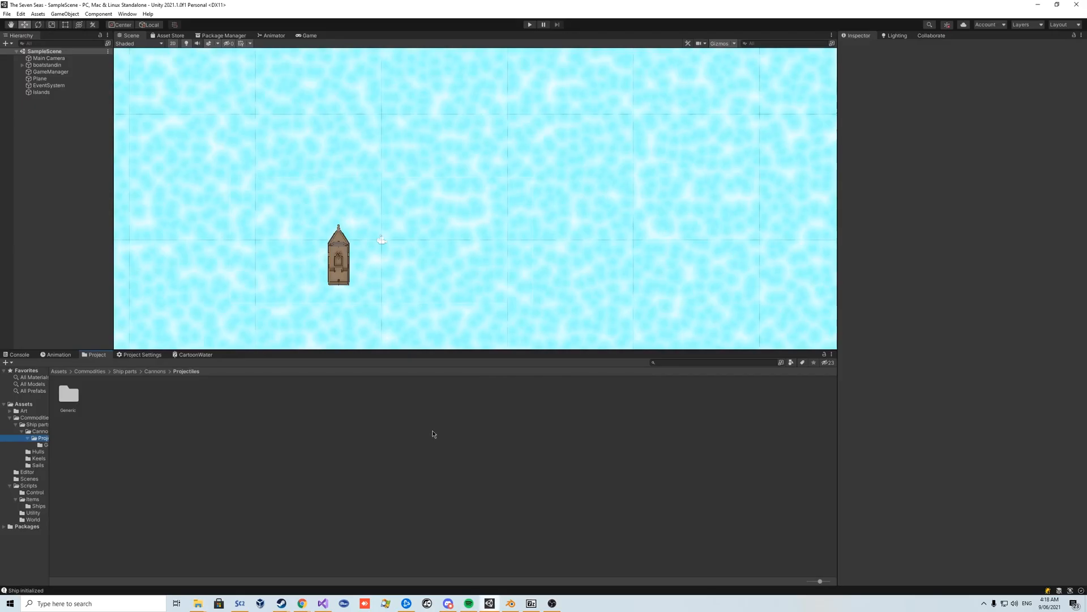
right_click(433, 430)
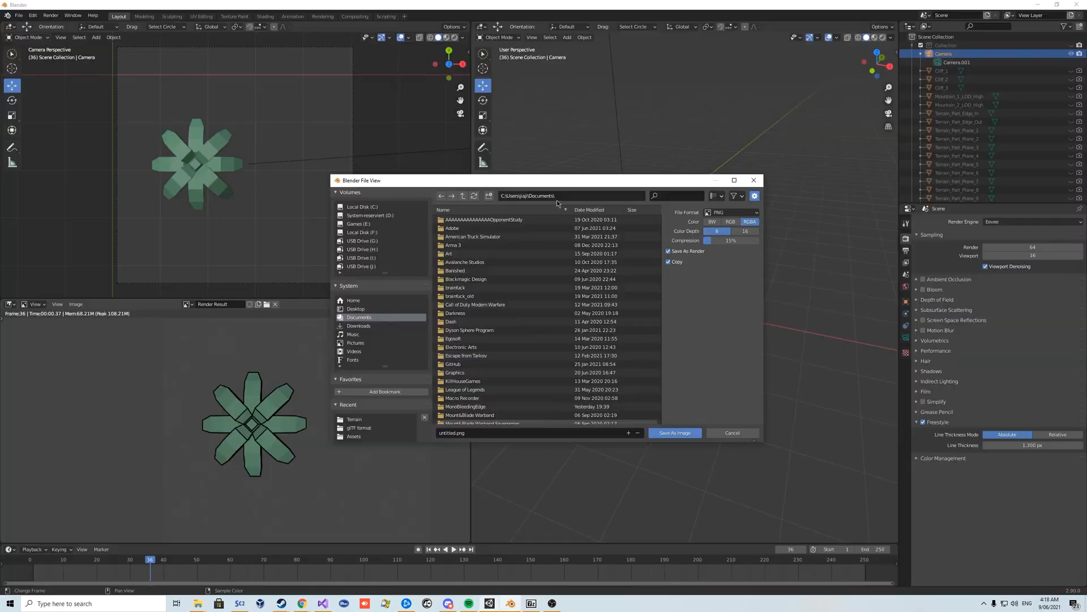
click(557, 199)
text(C:\Users\jiaji\The Seven Seas\Assets\)
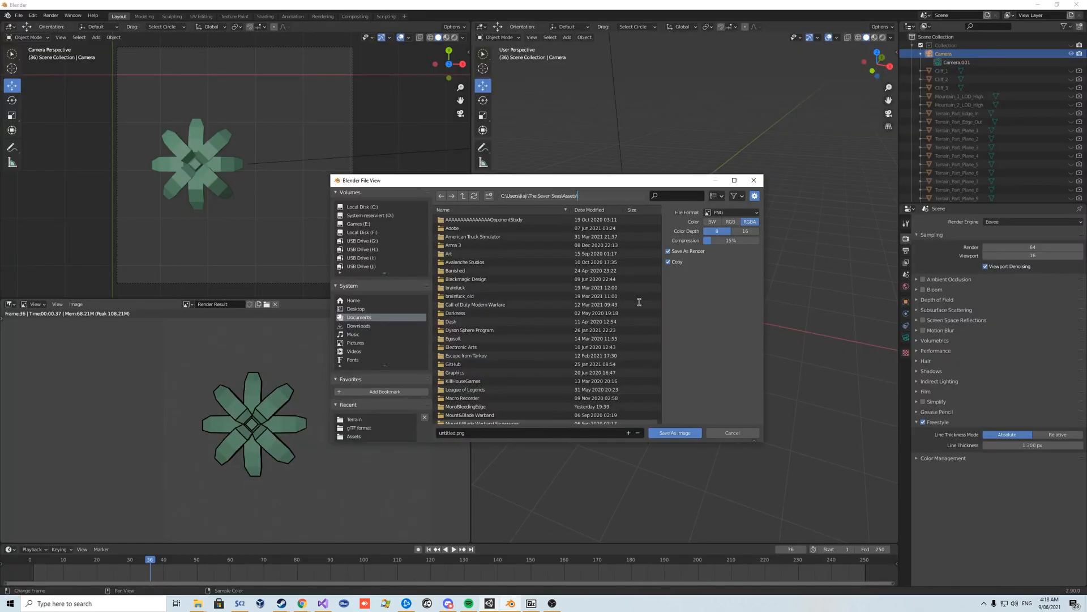
key(Return)
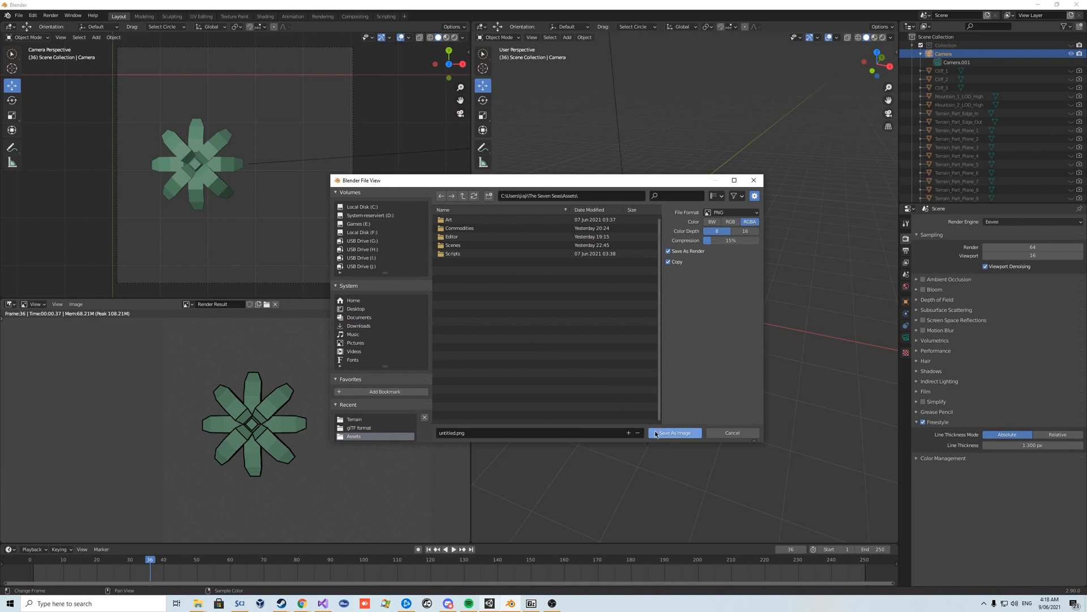
- Replace the default file name with Palm and save the render as a PNG image
click(448, 430)
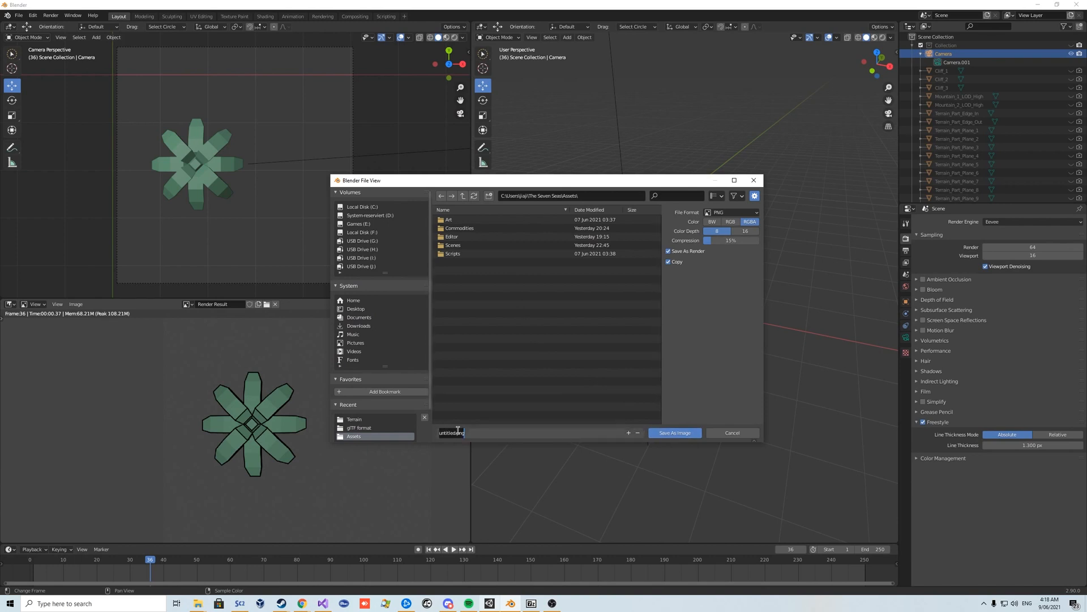
click(459, 431)
key(BackSpace)
key(BackSpace)
key(BackSpace)
key(BackSpace)
key(BackSpace)
key(BackSpace)
key(BackSpace)
key(BackSpace)
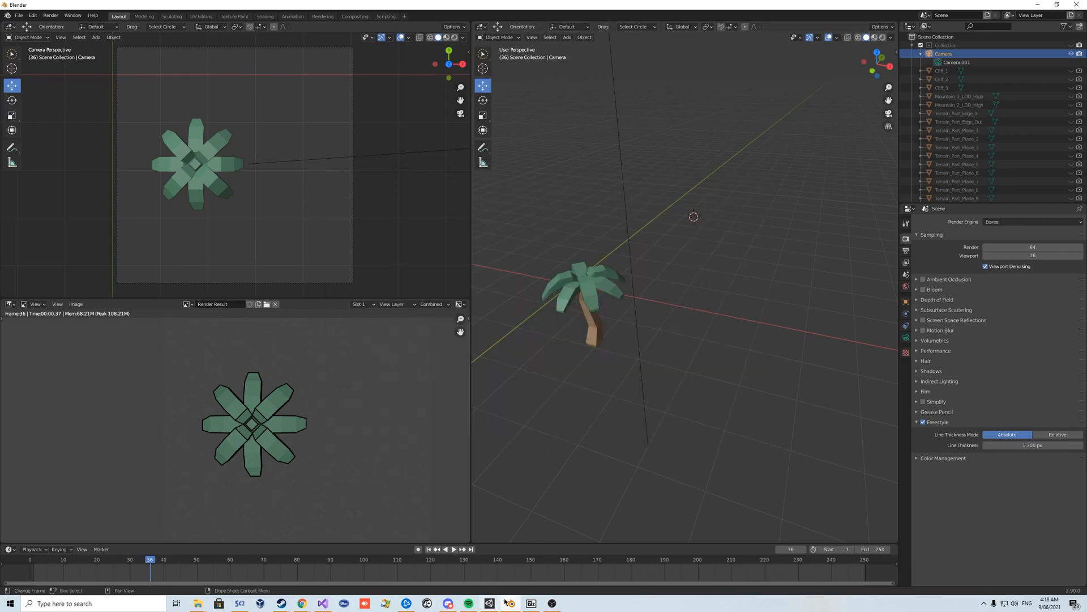
- Switch to Unity, show the project's Assets folder and select the Palm texture to display its import settings
click(489, 603)
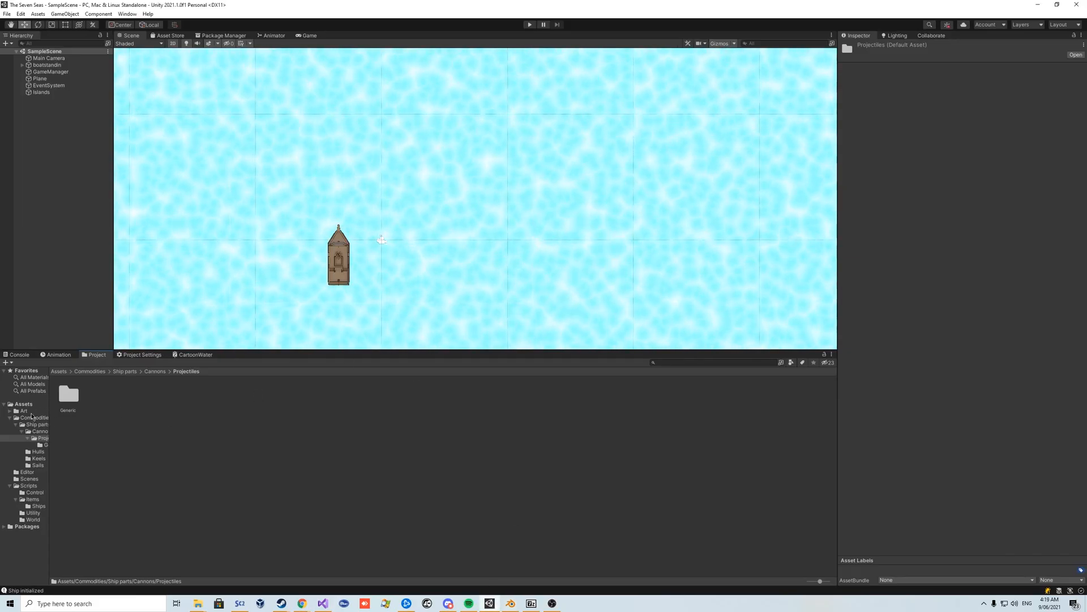
click(23, 404)
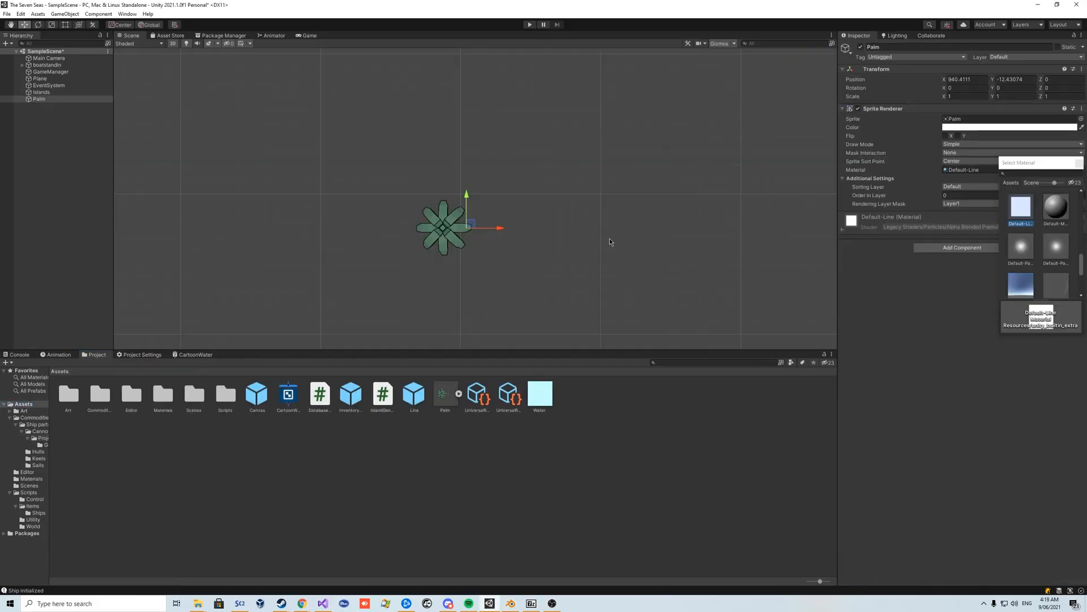
click(612, 242)
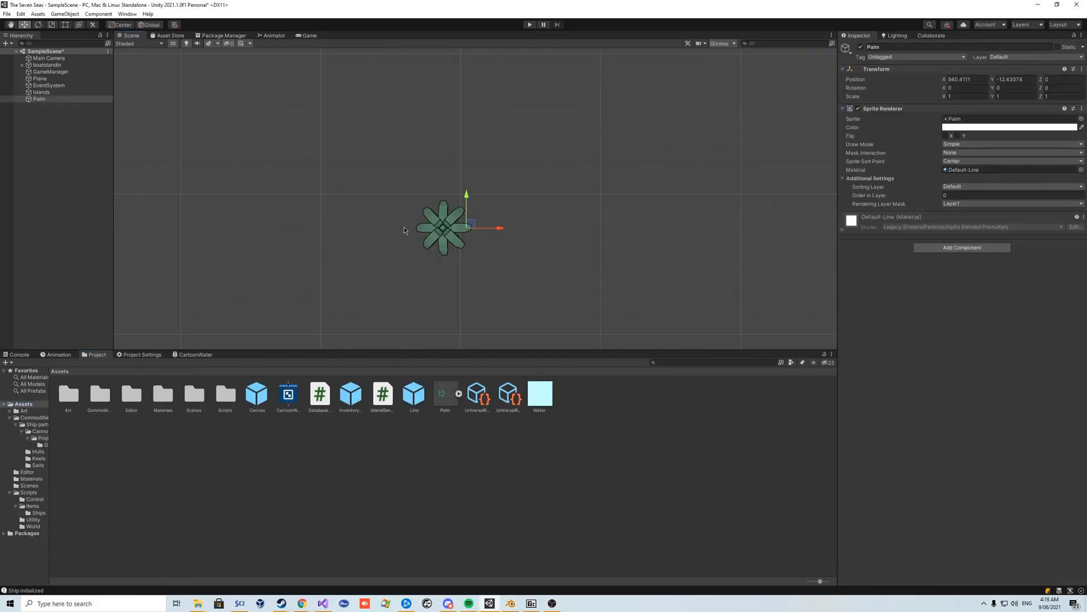
click(441, 395)
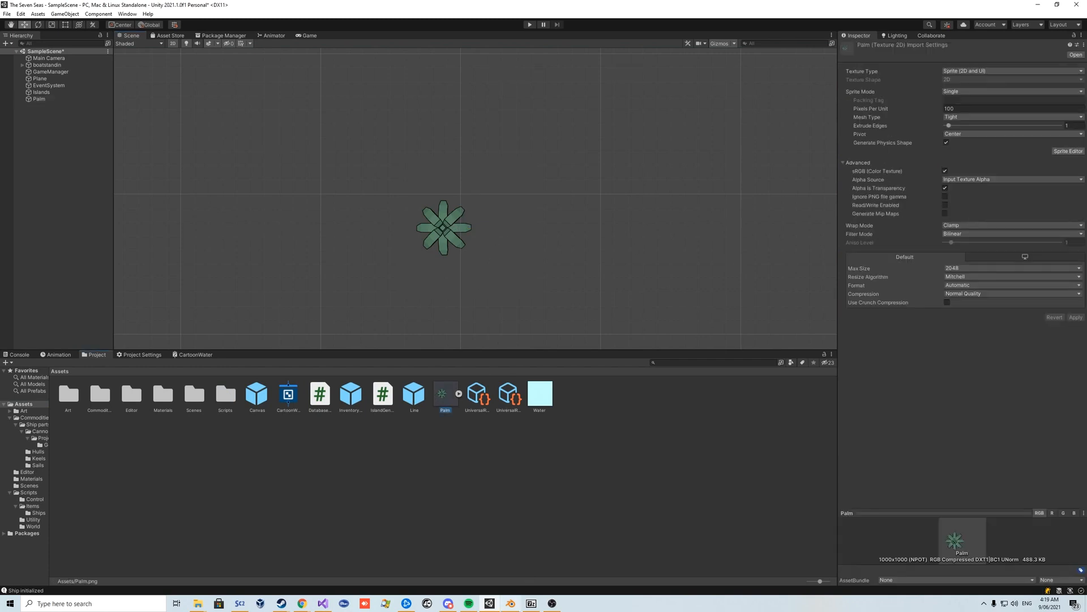
- Check the palm render in Blender, return to Unity, and delete the Palm sprite object from the scene
click(510, 603)
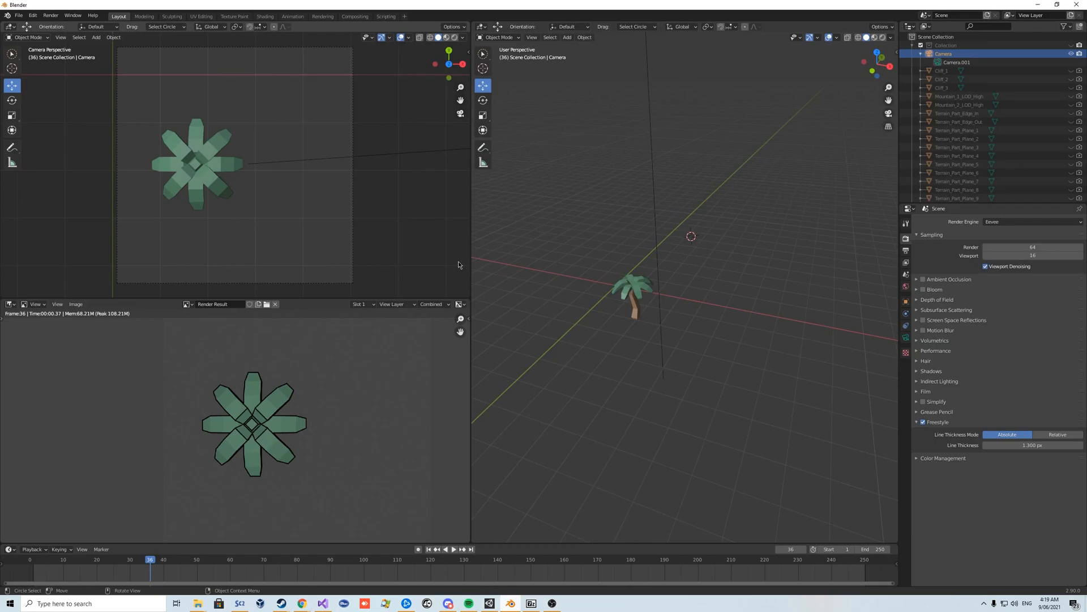
key(alt+Tab)
click(452, 226)
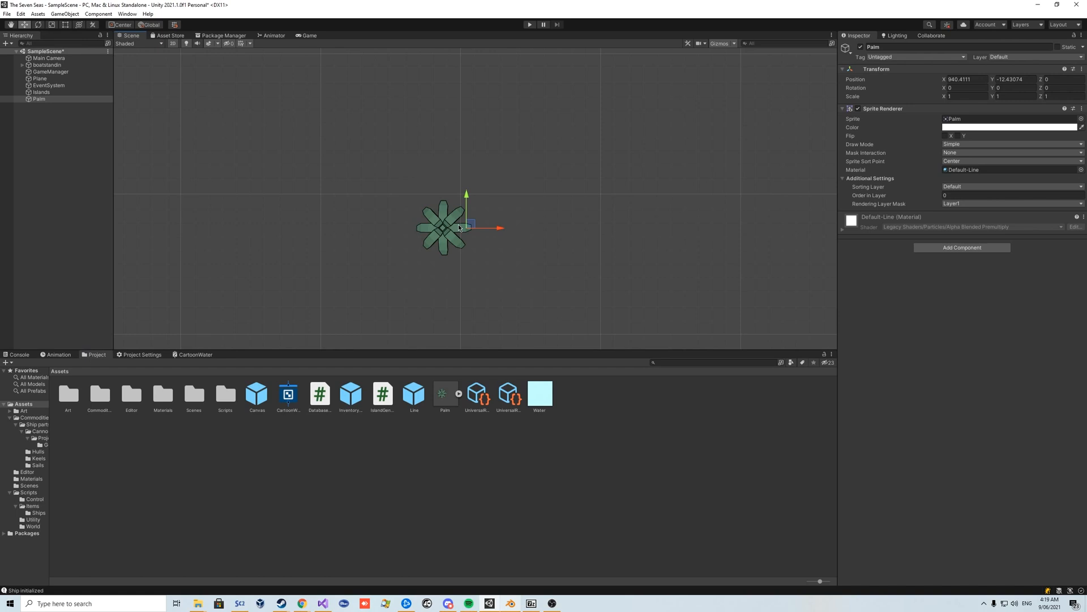
scroll(584, 209, down, 7)
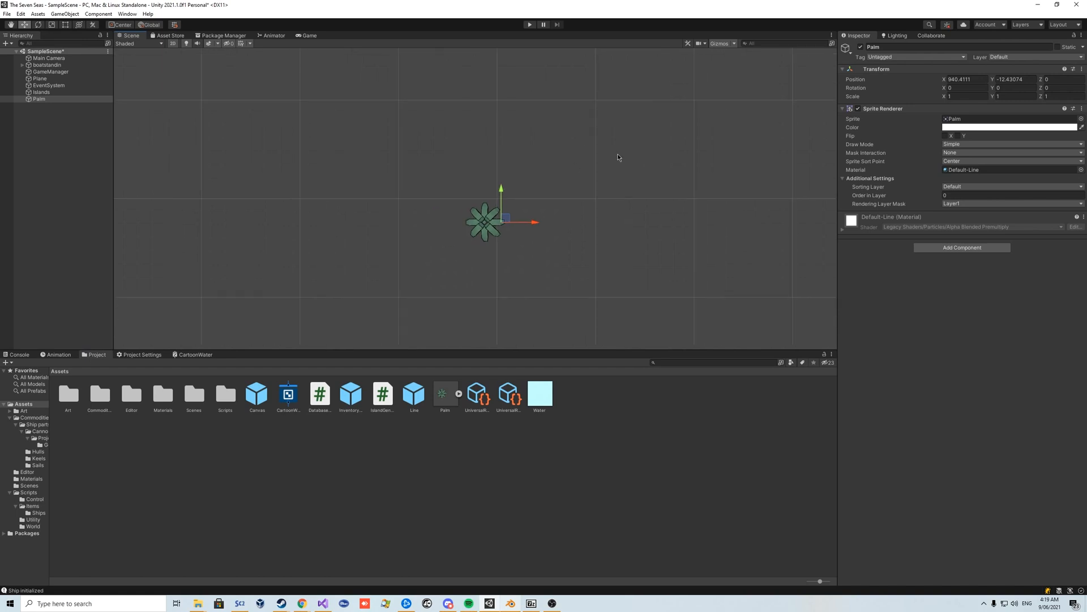
key(Delete)
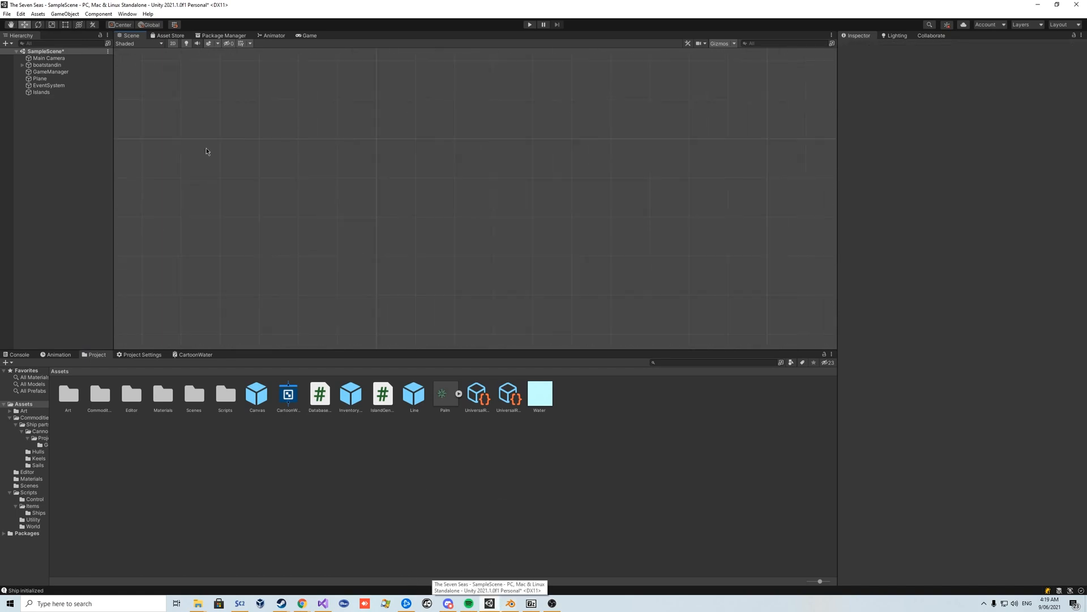
- Select and frame the boatstandin ship in the scene and examine its outlined sprite up close and from farther away
click(62, 66)
key(f)
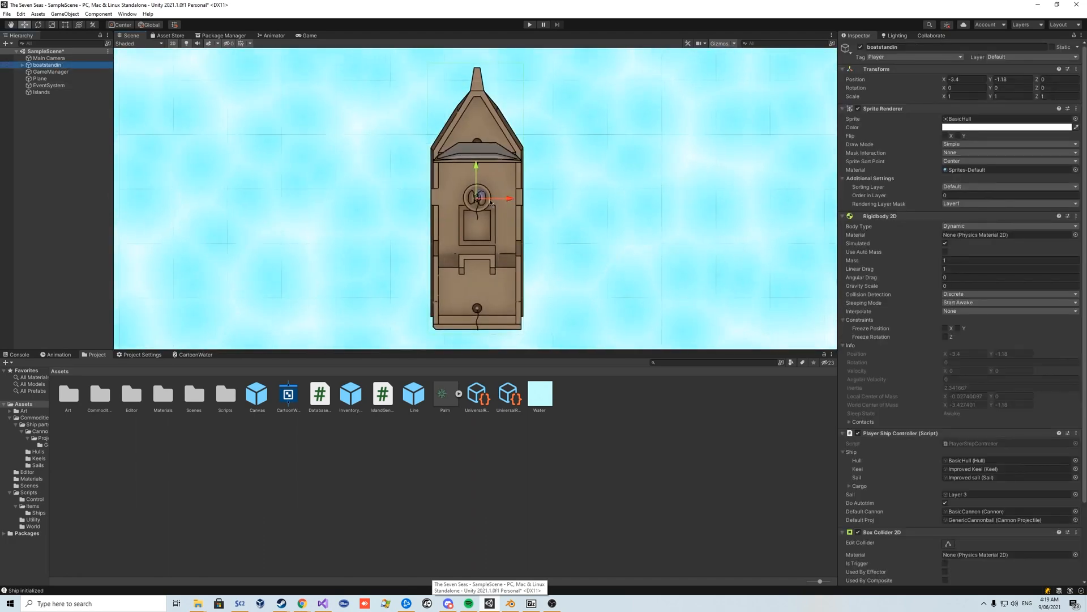
scroll(512, 246, up, 4)
middle_drag(542, 178, 552, 262)
scroll(502, 232, down, 5)
middle_drag(502, 232, 508, 201)
scroll(488, 129, down, 3)
scroll(510, 205, down, 7)
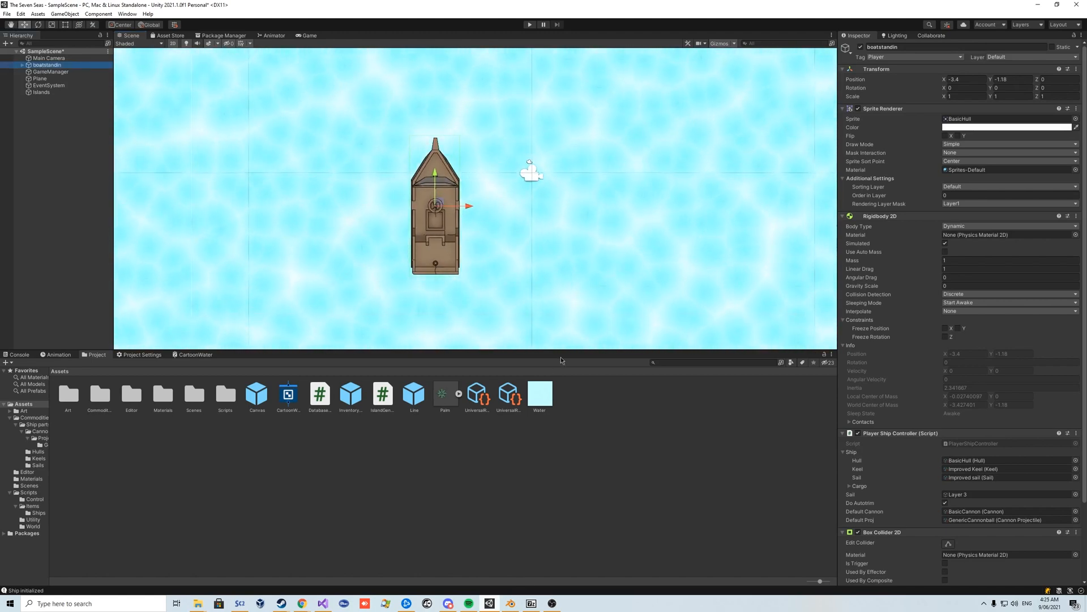
click(442, 393)
click(452, 238)
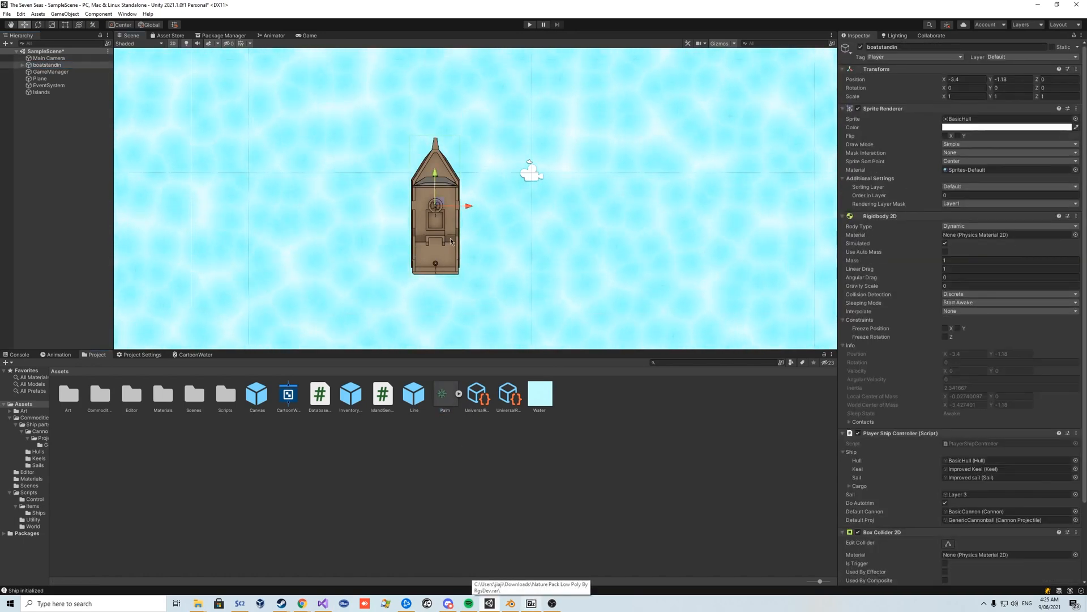